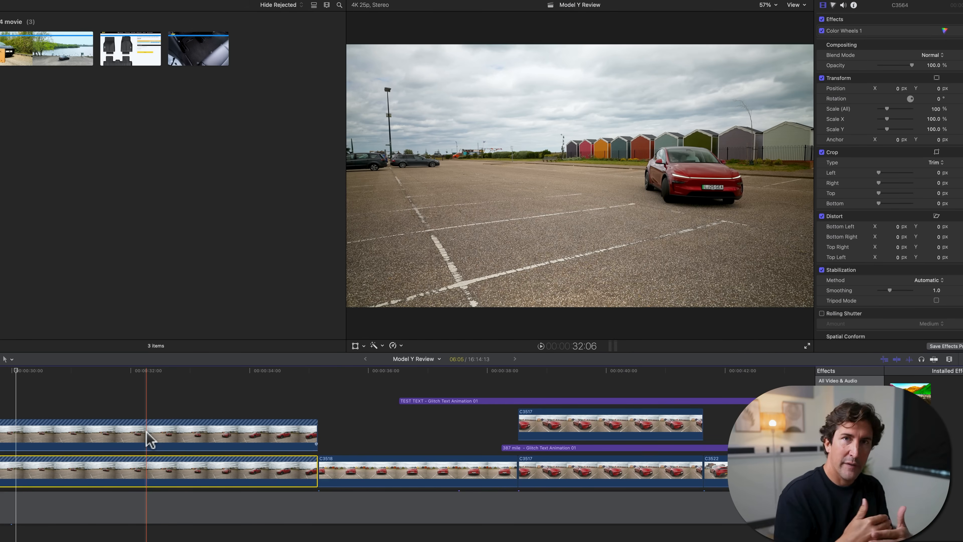
Apply the Magnetic Mask effect to the upper copy of the C3564 clip
{"action": "left_click", "coordinate": [87, 430]}
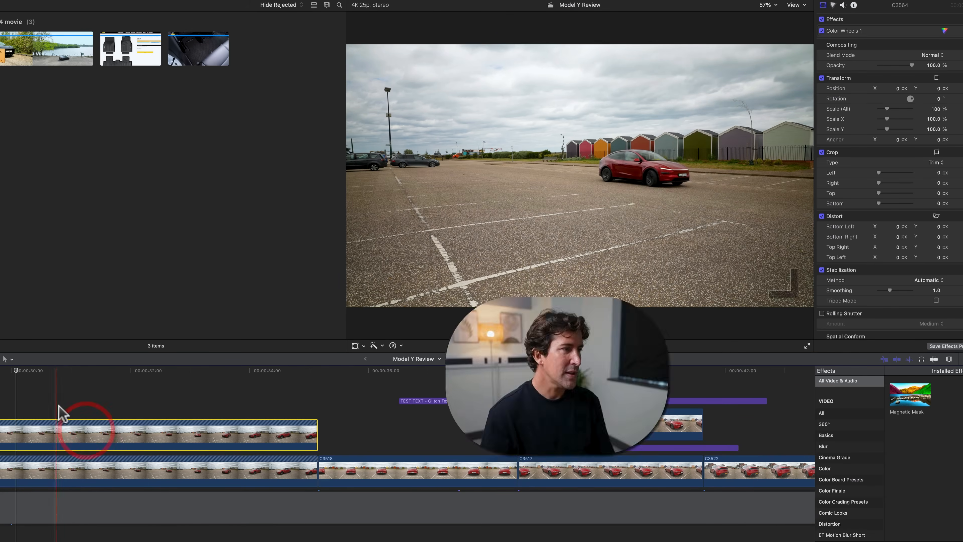
{"action": "left_click", "coordinate": [71, 370]}
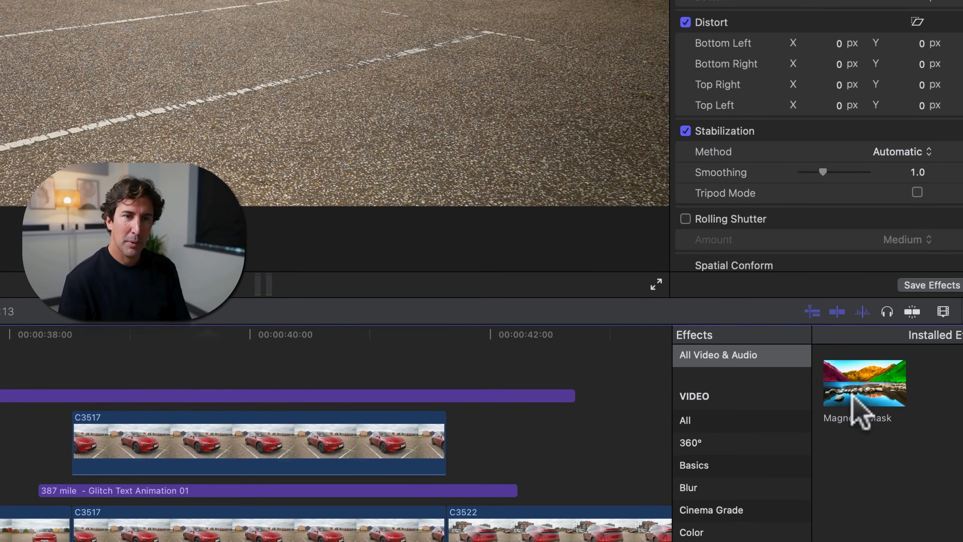
{"action": "left_click_drag", "start_coordinate": [852, 395], "coordinate": [0, 462]}
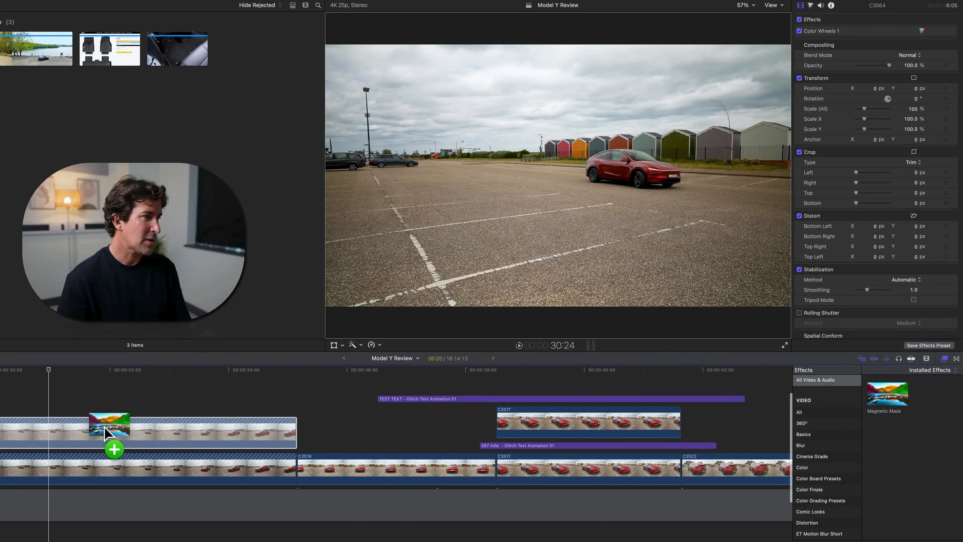
{"action": "left_click_drag", "start_coordinate": [104, 432], "coordinate": [103, 427]}
At 33:12, mask the red car and exclude the beach hut area above its roof from the magnetic mask
{"action": "left_click_drag", "start_coordinate": [64, 373], "coordinate": [193, 367]}
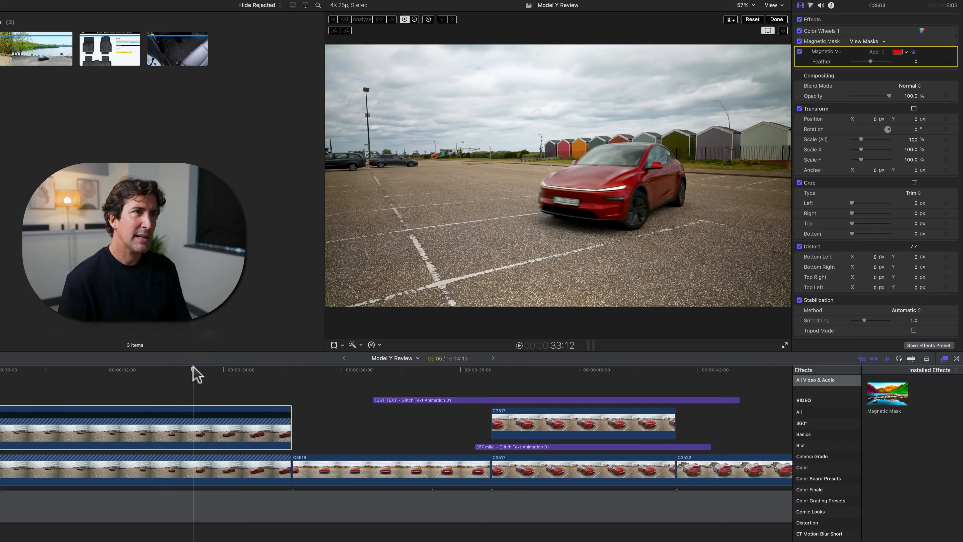
{"action": "left_click", "coordinate": [604, 181]}
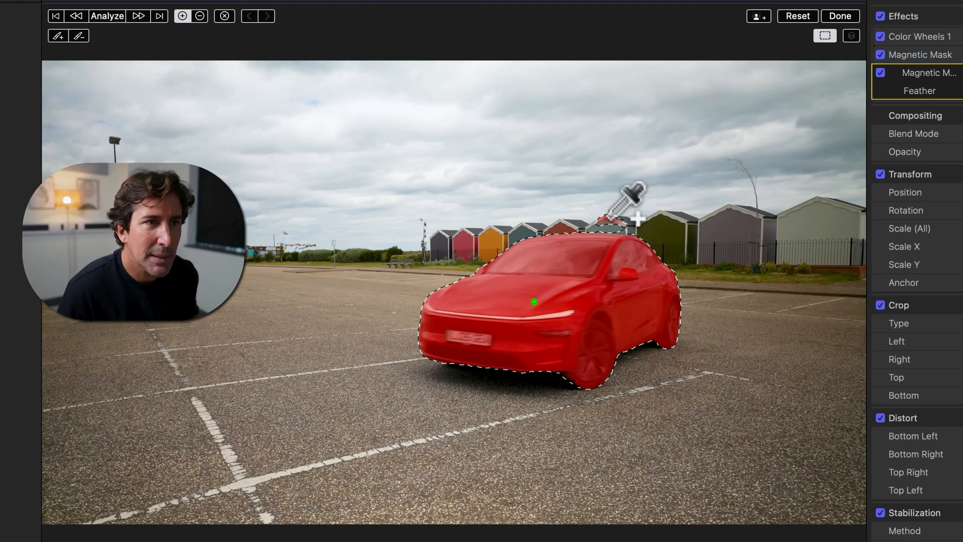
{"action": "key", "text": "alt"}
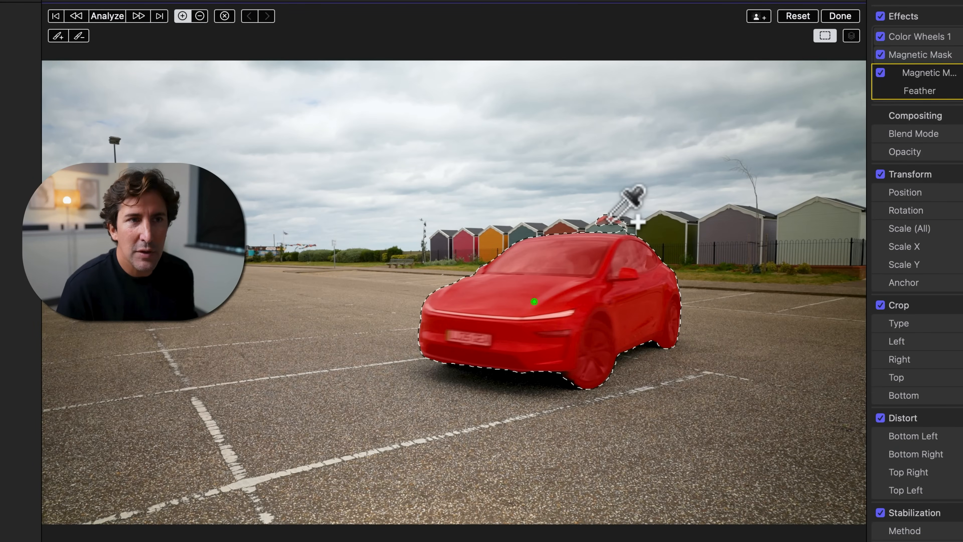
{"action": "key", "text": "alt"}
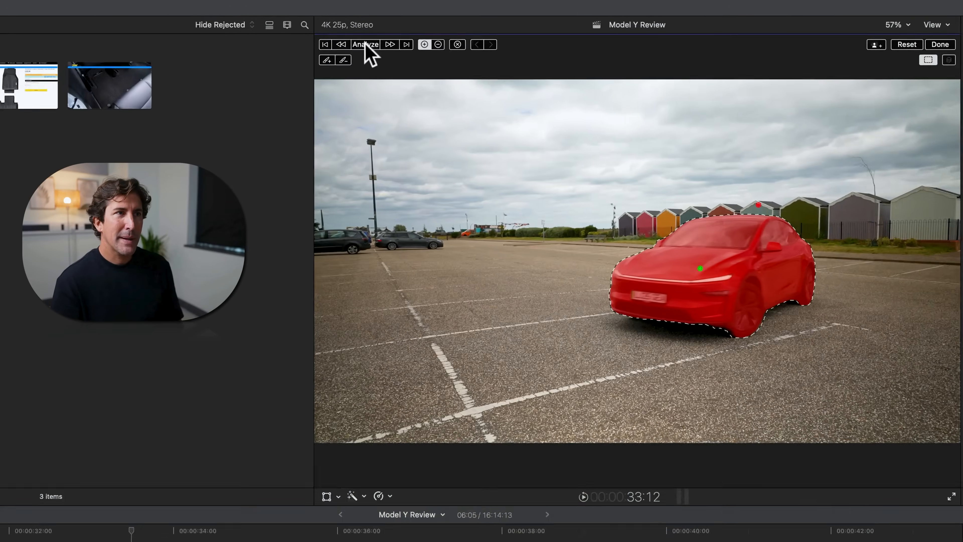
Analyze the car mask through the clip, check its tracking at different frames and finish mask editing
{"action": "left_click", "coordinate": [362, 35]}
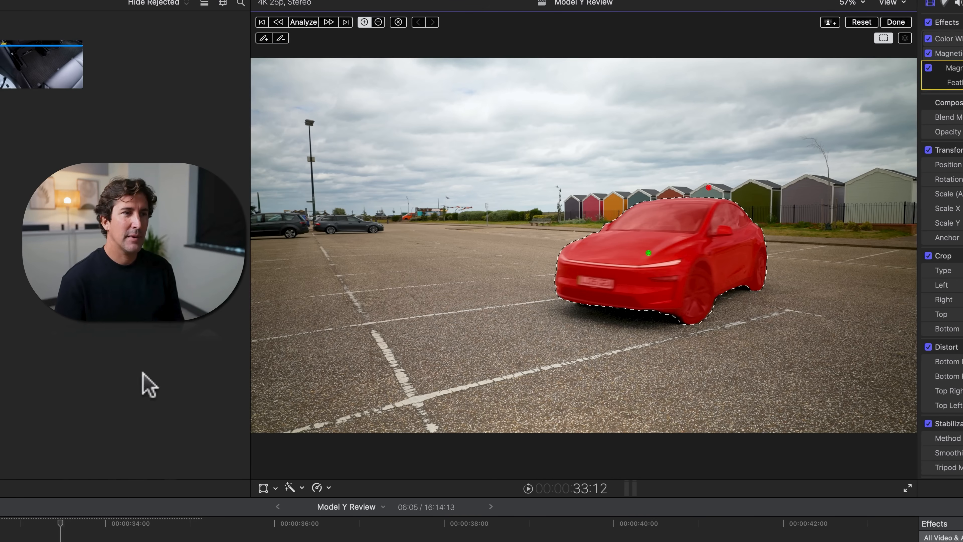
{"action": "left_click_drag", "start_coordinate": [63, 522], "coordinate": [19, 522]}
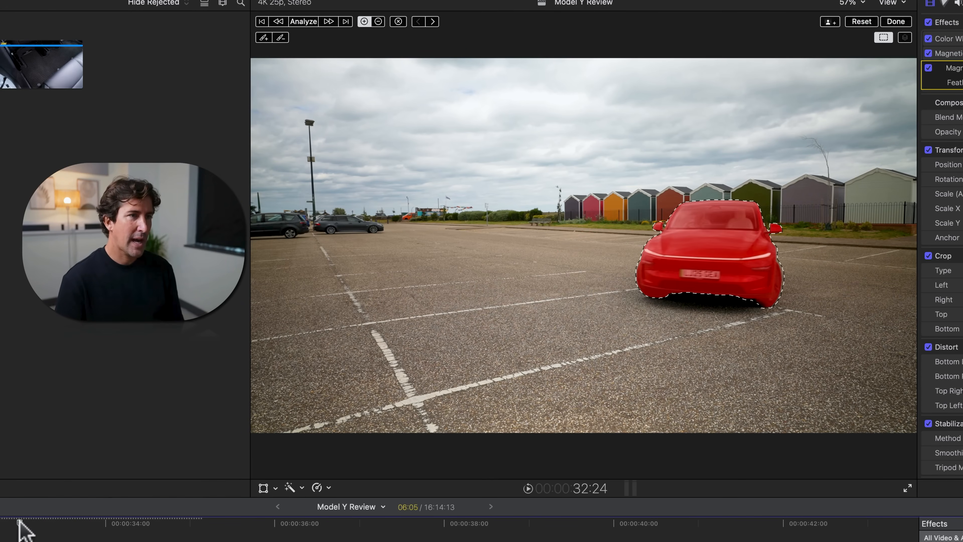
{"action": "left_click", "coordinate": [894, 23]}
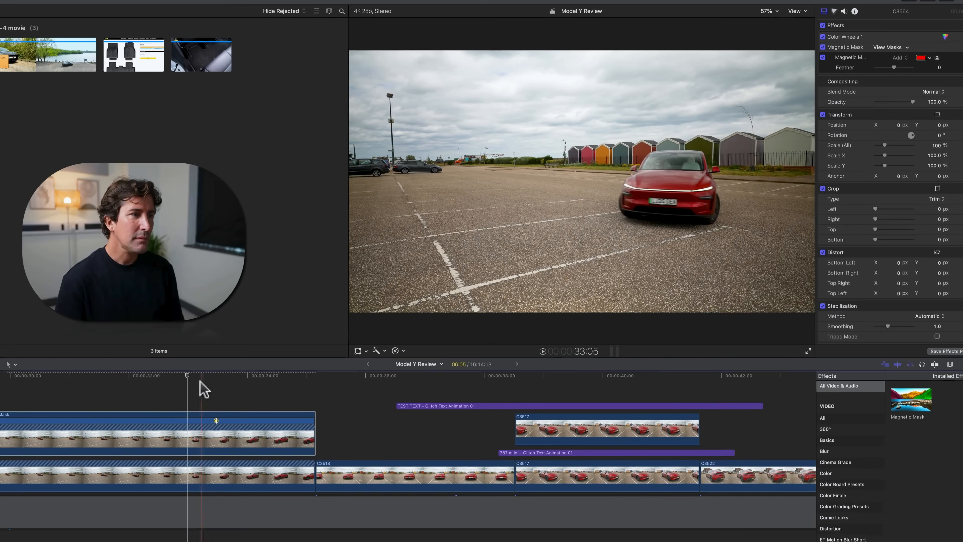
{"action": "left_click_drag", "start_coordinate": [40, 522], "coordinate": [58, 522]}
{"action": "left_click_drag", "start_coordinate": [213, 375], "coordinate": [119, 375]}
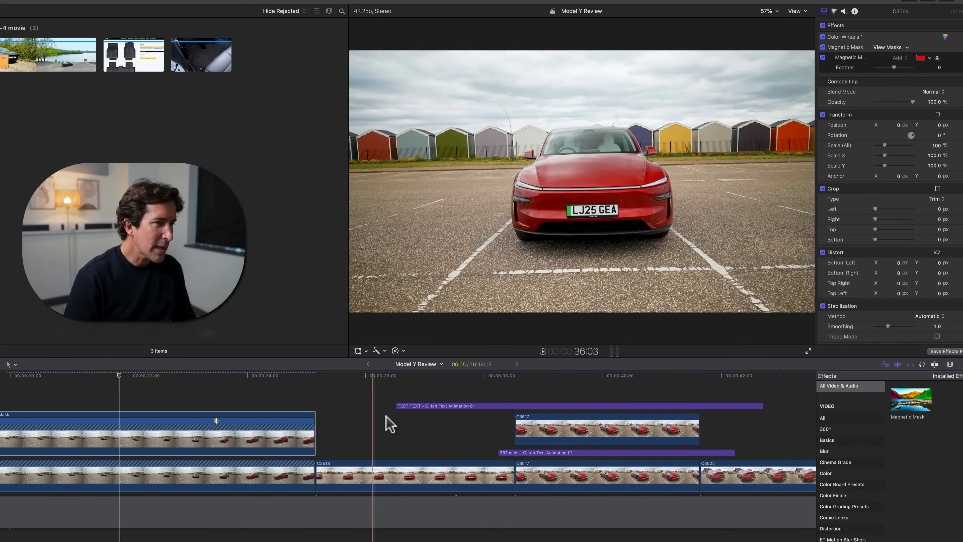
Move the TEST TEXT title over the masked clip, position it at about X -1712 px, Y -164 px beside the car, and extend its end
{"action": "left_click_drag", "start_coordinate": [404, 406], "coordinate": [169, 379]}
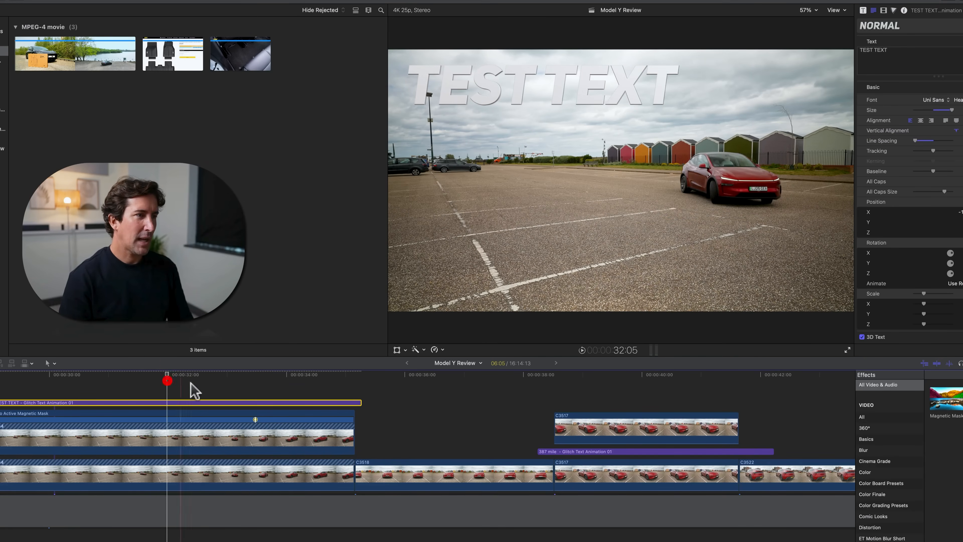
{"action": "left_click_drag", "start_coordinate": [519, 87], "coordinate": [527, 187]}
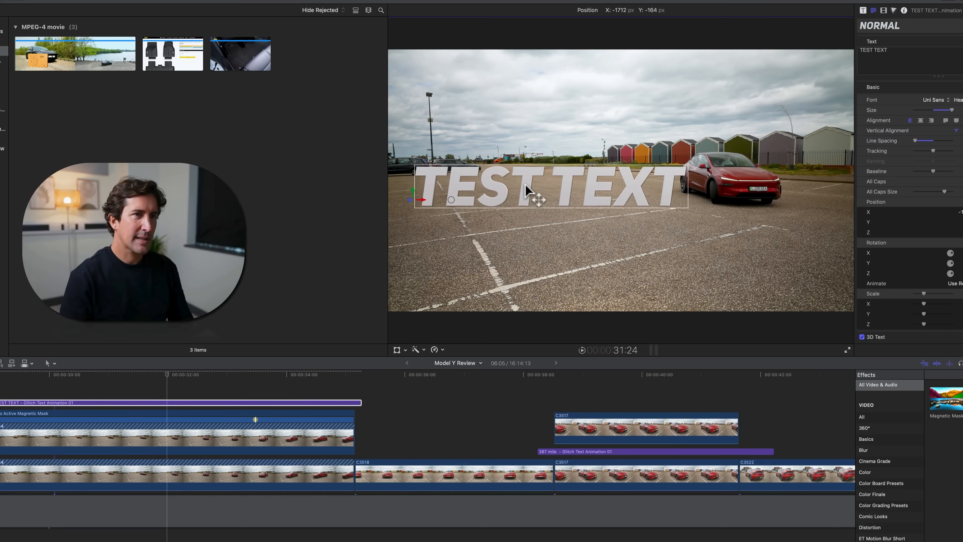
{"action": "left_click_drag", "start_coordinate": [183, 377], "coordinate": [316, 379]}
{"action": "left_click_drag", "start_coordinate": [361, 402], "coordinate": [435, 402]}
Place the TEST TEXT title between the masked and original C3564 clips, and scrub through the car passing in front of the text
{"action": "left_click", "coordinate": [153, 375]}
{"action": "left_click_drag", "start_coordinate": [153, 407], "coordinate": [103, 453]}
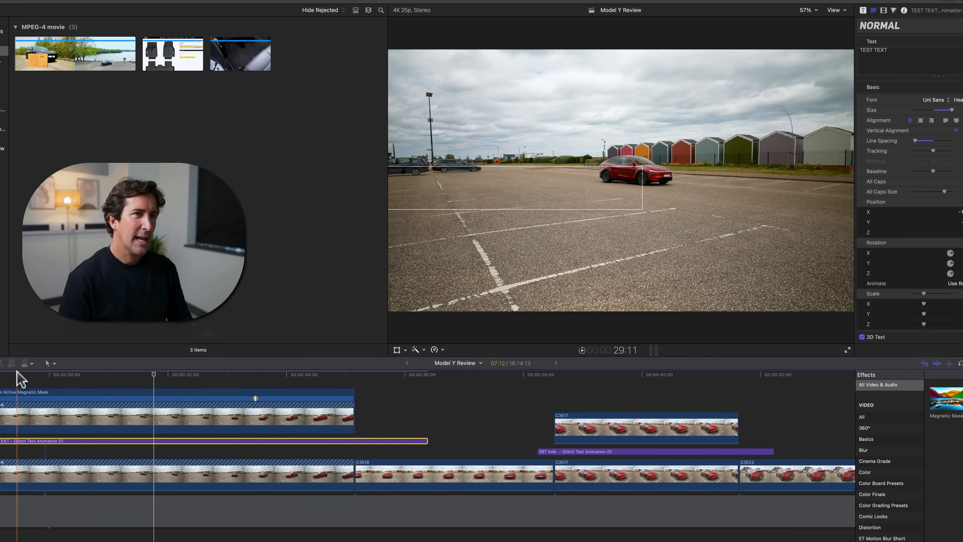
{"action": "left_click", "coordinate": [62, 375]}
{"action": "left_click_drag", "start_coordinate": [63, 376], "coordinate": [183, 395]}
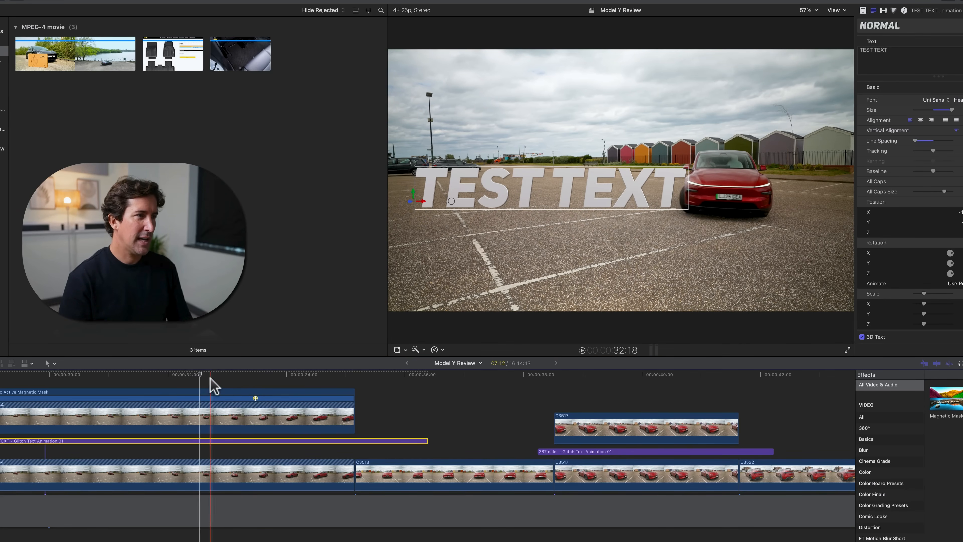
{"action": "left_click", "coordinate": [401, 415]}
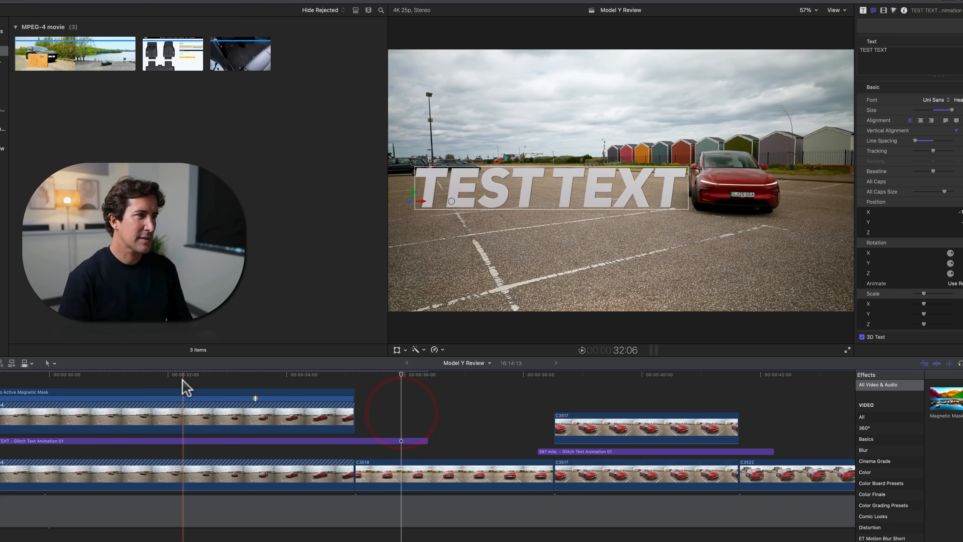
{"action": "left_click_drag", "start_coordinate": [181, 382], "coordinate": [159, 377]}
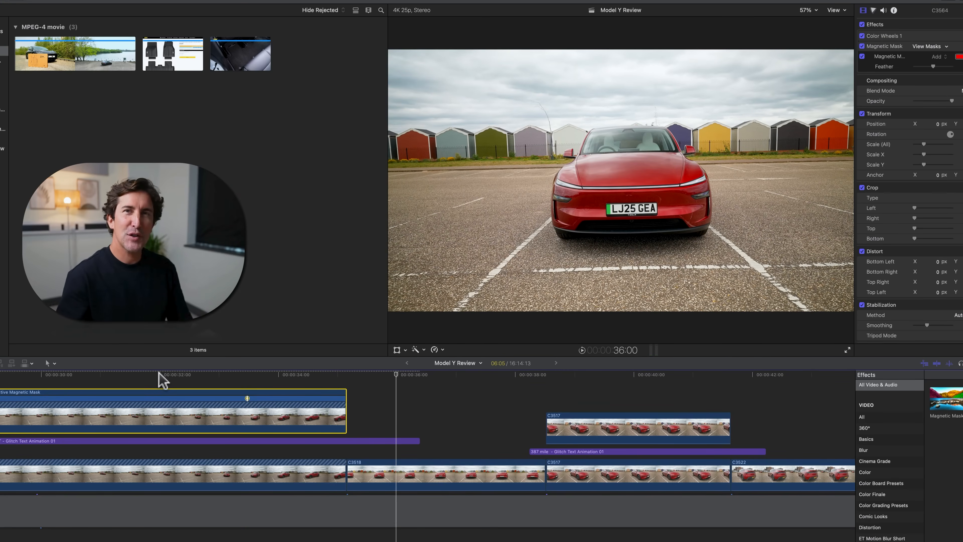
{"action": "left_click_drag", "start_coordinate": [153, 376], "coordinate": [261, 380]}
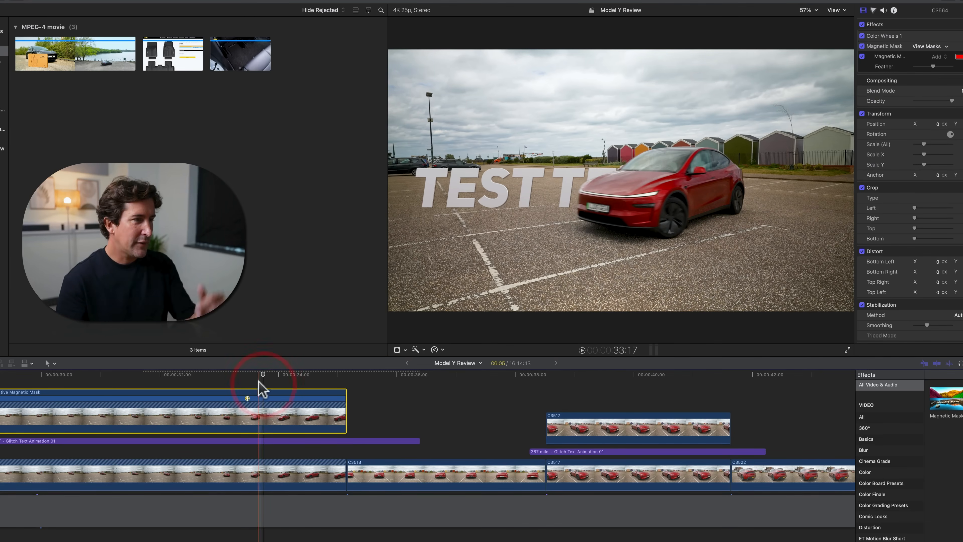
Temporarily disable the lower C3564 clip to view only the masked car and title, and re-enable it
{"action": "left_click", "coordinate": [266, 411]}
{"action": "scroll", "coordinate": [264, 411], "scroll_direction": "up", "scroll_amount": 1}
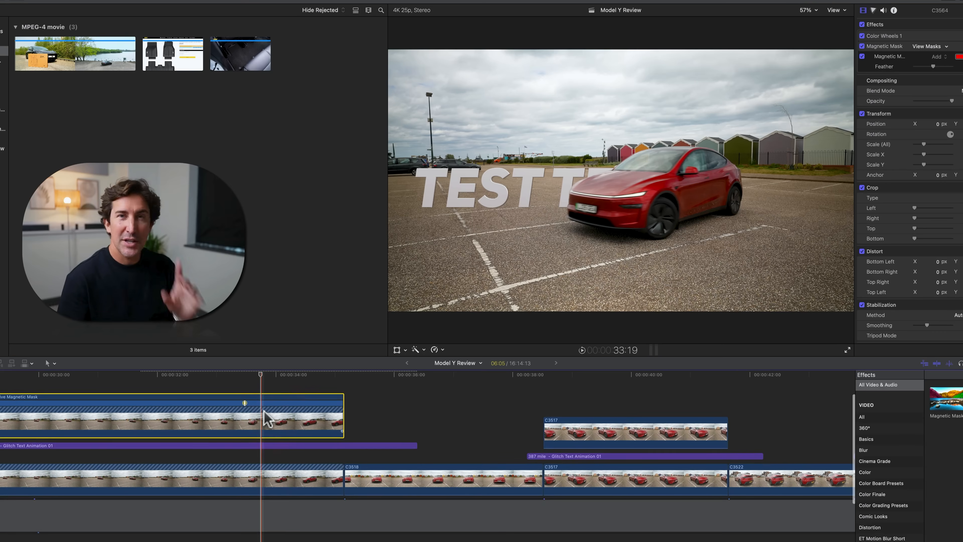
{"action": "left_click", "coordinate": [253, 475]}
{"action": "key", "text": "z"}
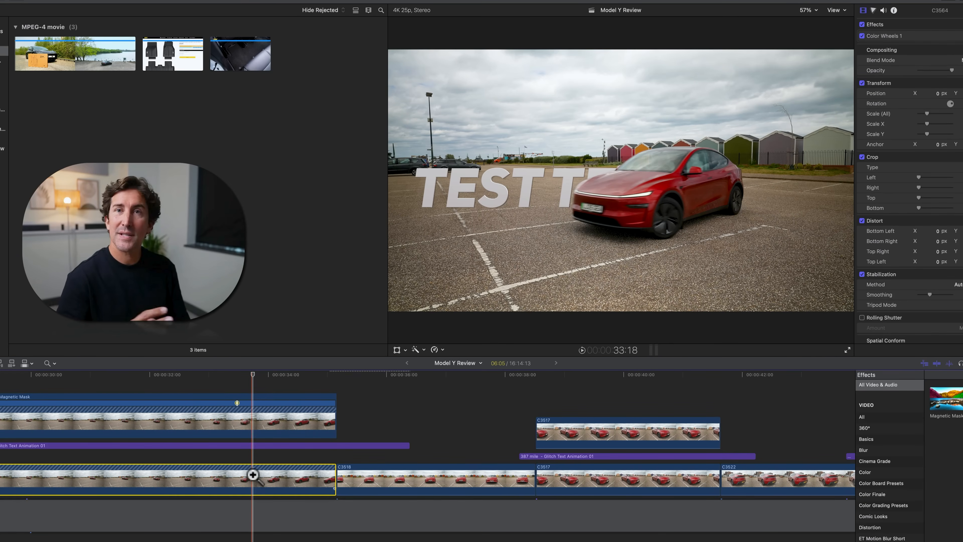
{"action": "key", "text": "v"}
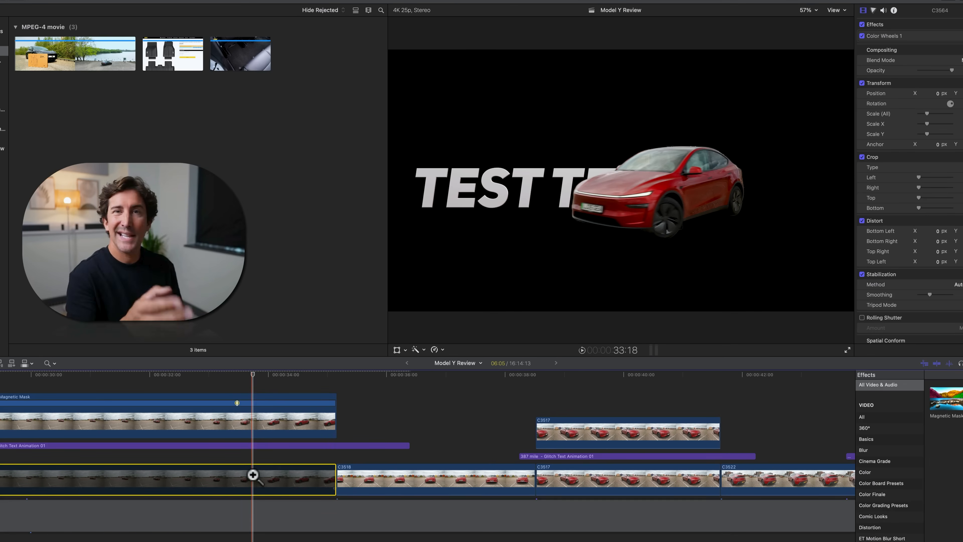
{"action": "key", "text": "v"}
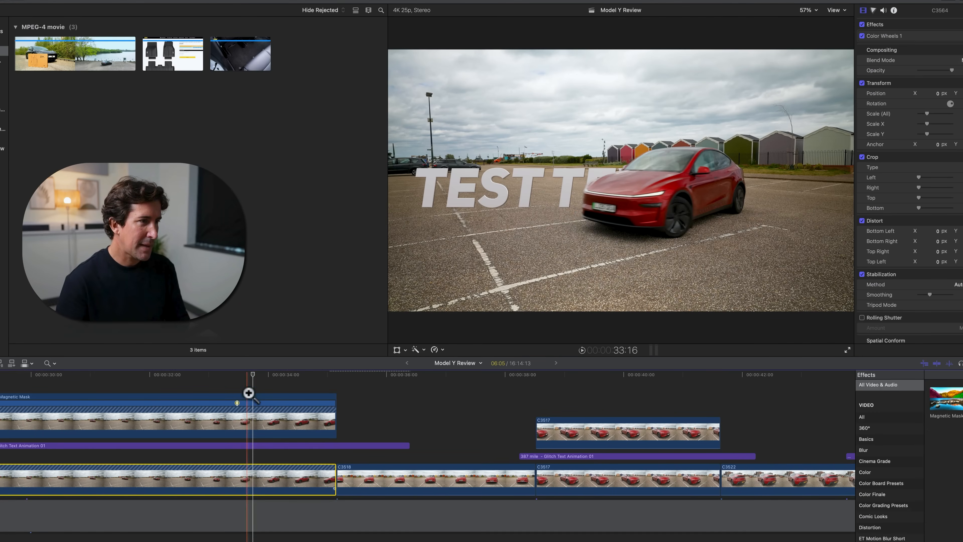
In the masked clip's Color Wheels, slightly adjust the shadows brightness and raise the highlights brightness
{"action": "left_click", "coordinate": [254, 419]}
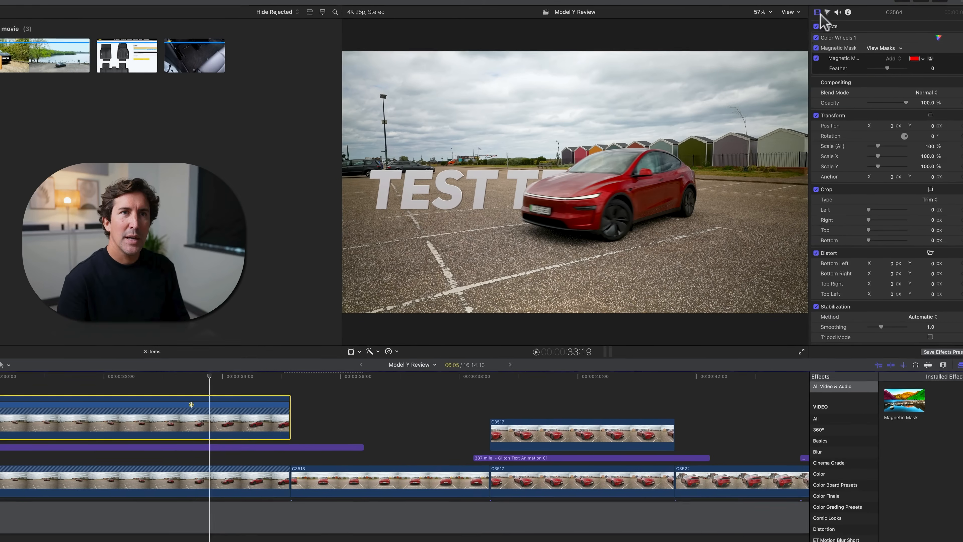
{"action": "left_click", "coordinate": [873, 11]}
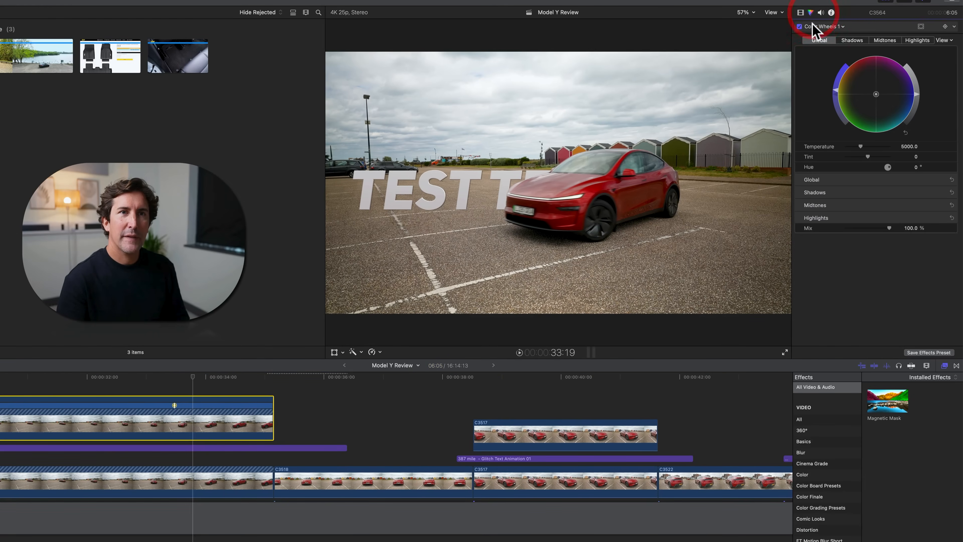
{"action": "mouse_move", "coordinate": [916, 97]}
{"action": "left_mouse_down"}
{"action": "mouse_move", "coordinate": [918, 110]}
{"action": "mouse_move", "coordinate": [918, 79]}
{"action": "mouse_move", "coordinate": [918, 96]}
{"action": "left_mouse_up"}
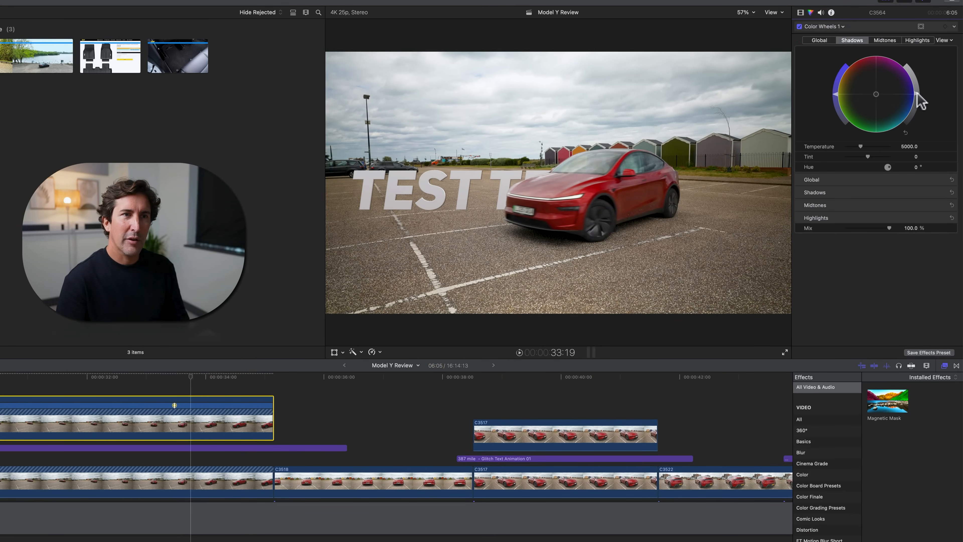
{"action": "mouse_move", "coordinate": [917, 98]}
{"action": "left_mouse_down"}
{"action": "mouse_move", "coordinate": [918, 82]}
{"action": "mouse_move", "coordinate": [919, 100]}
{"action": "left_mouse_up"}
{"action": "left_click", "coordinate": [918, 40]}
{"action": "mouse_move", "coordinate": [918, 91]}
{"action": "left_mouse_down"}
{"action": "mouse_move", "coordinate": [917, 65]}
{"action": "mouse_move", "coordinate": [917, 76]}
{"action": "left_mouse_up"}
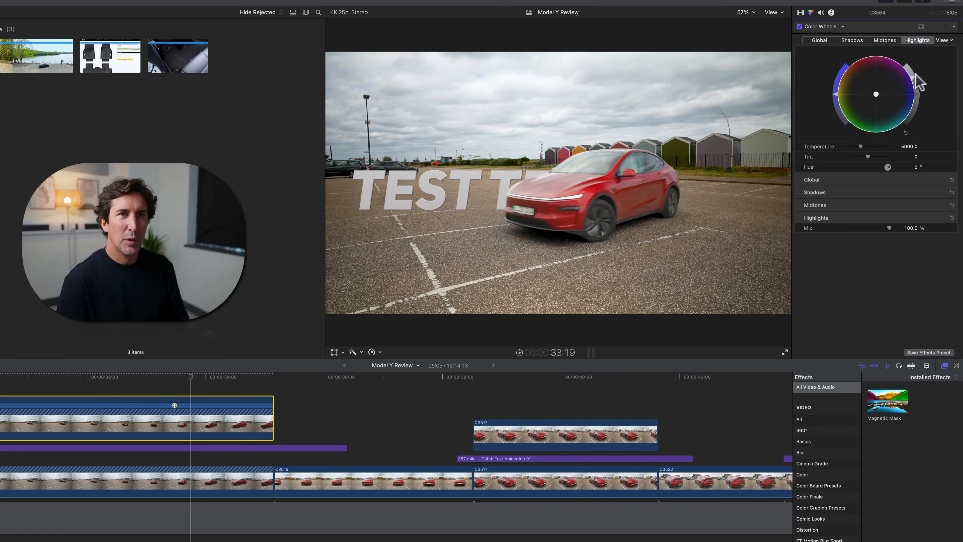
Reduce the masked car's global saturation to the minimum and delete the TEST TEXT title
{"action": "left_click", "coordinate": [829, 40]}
{"action": "left_click_drag", "start_coordinate": [841, 72], "coordinate": [849, 188]}
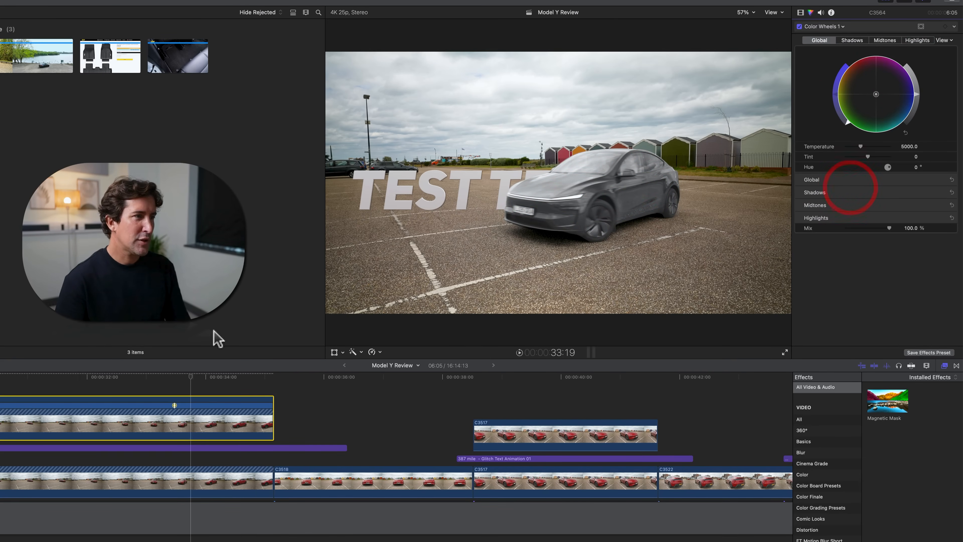
{"action": "left_click", "coordinate": [4, 448]}
{"action": "key", "text": "BackSpace"}
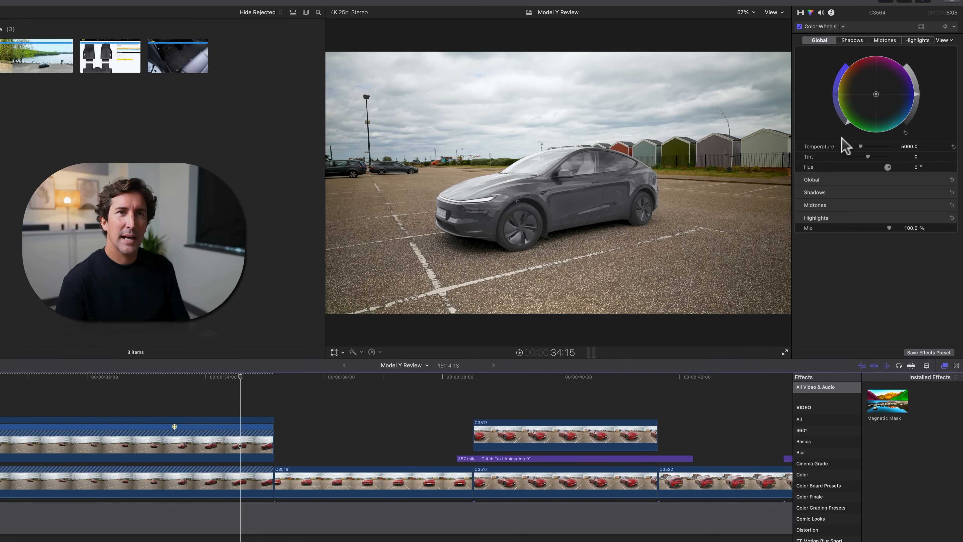
Restore the masked car's color with a global yellow-green tint and set the Hue to 237°
{"action": "left_click_drag", "start_coordinate": [875, 95], "coordinate": [878, 101]}
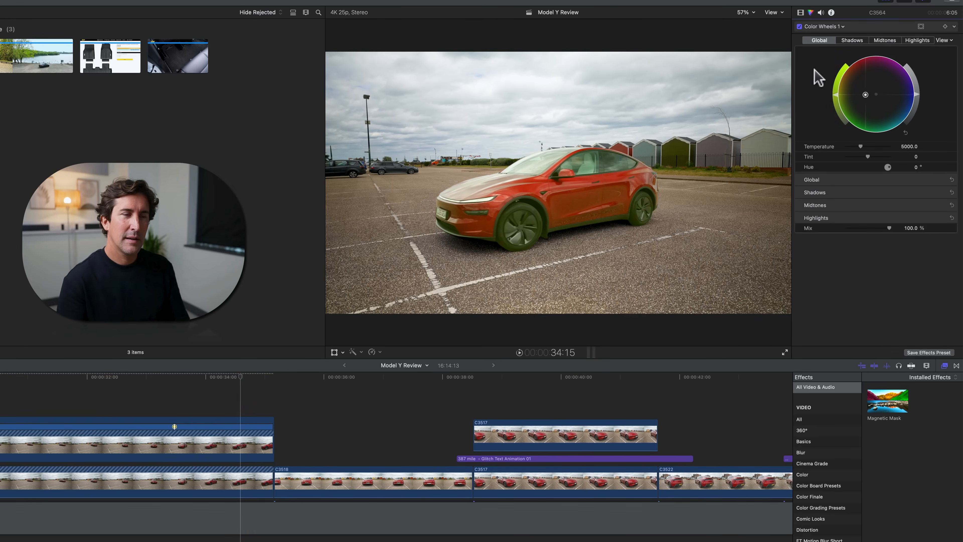
{"action": "left_click_drag", "start_coordinate": [850, 104], "coordinate": [847, 74]}
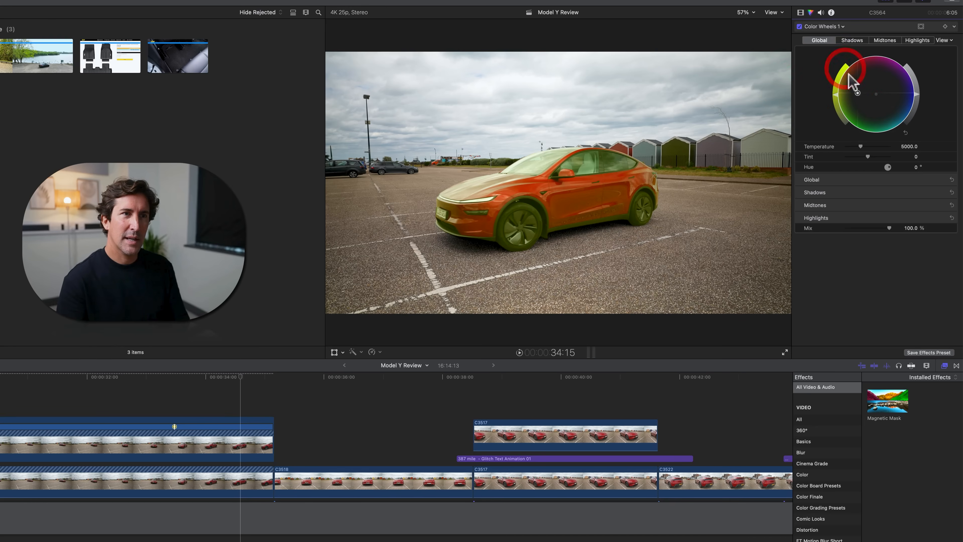
{"action": "left_click", "coordinate": [846, 40]}
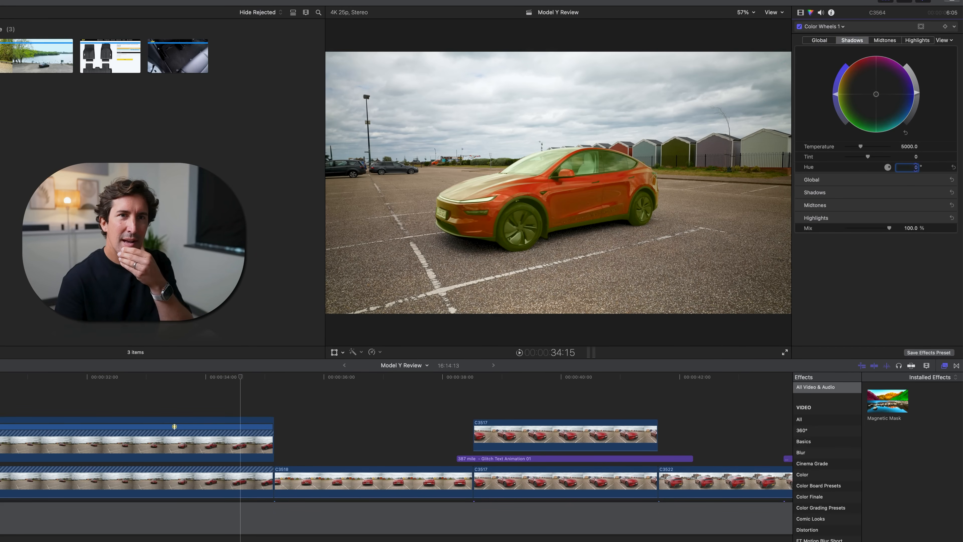
{"action": "type", "text": "237"}
{"action": "key", "text": "Return"}
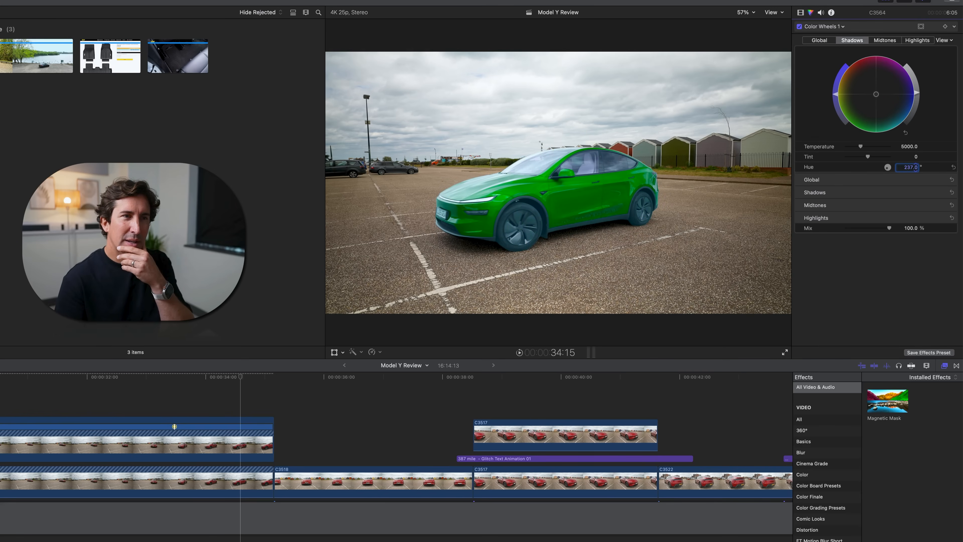
{"action": "left_click", "coordinate": [28, 378]}
{"action": "key", "text": "space"}
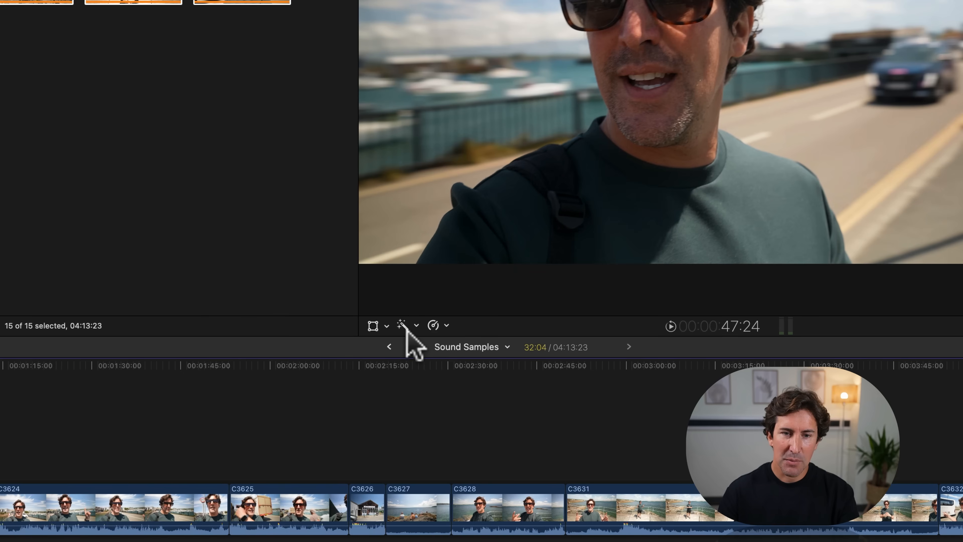
Select clip C3623 in the timeline and transcribe its speech to captions
{"action": "left_click", "coordinate": [415, 324]}
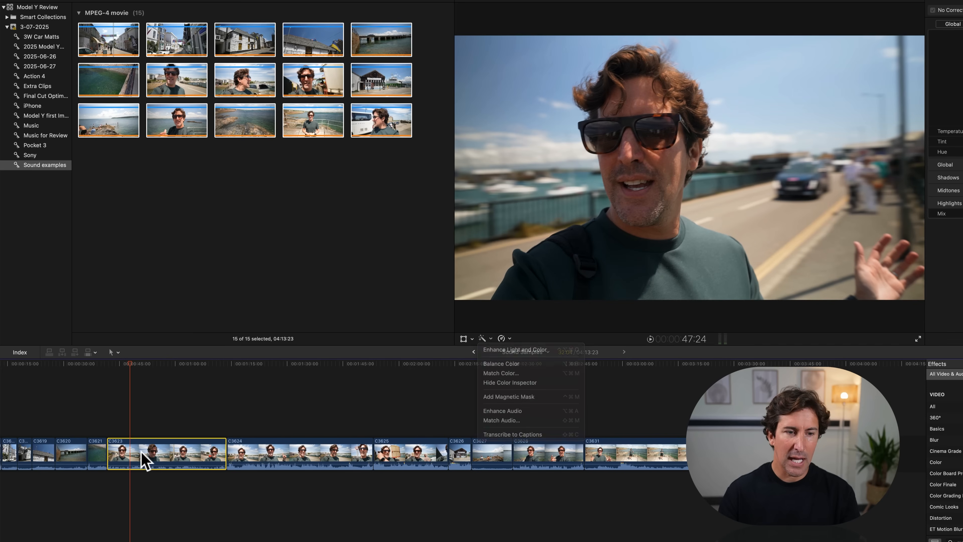
{"action": "left_click", "coordinate": [141, 451]}
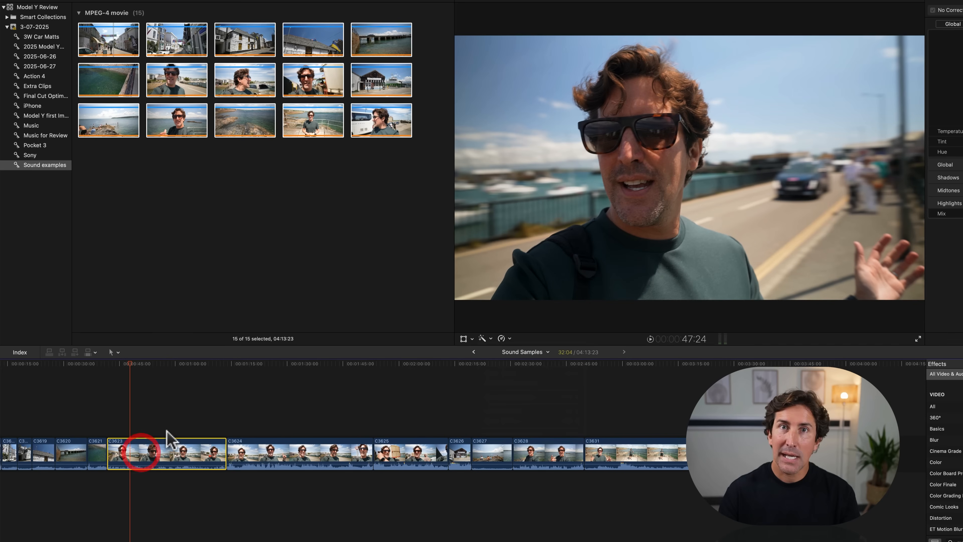
{"action": "key", "text": "super+shift+c"}
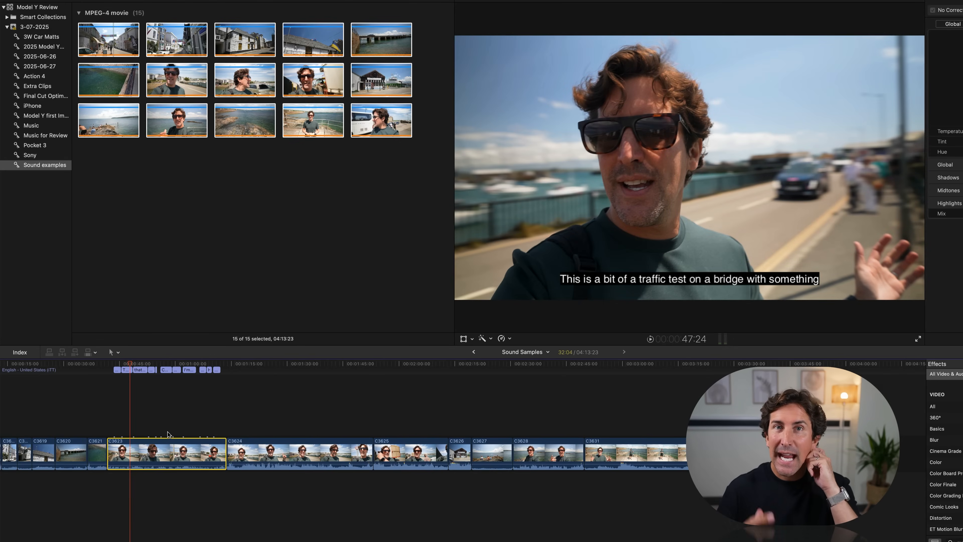
Select the "How does deal do?" caption above clip C3623 and play that section to compare it with the speech
{"action": "left_click", "coordinate": [117, 363]}
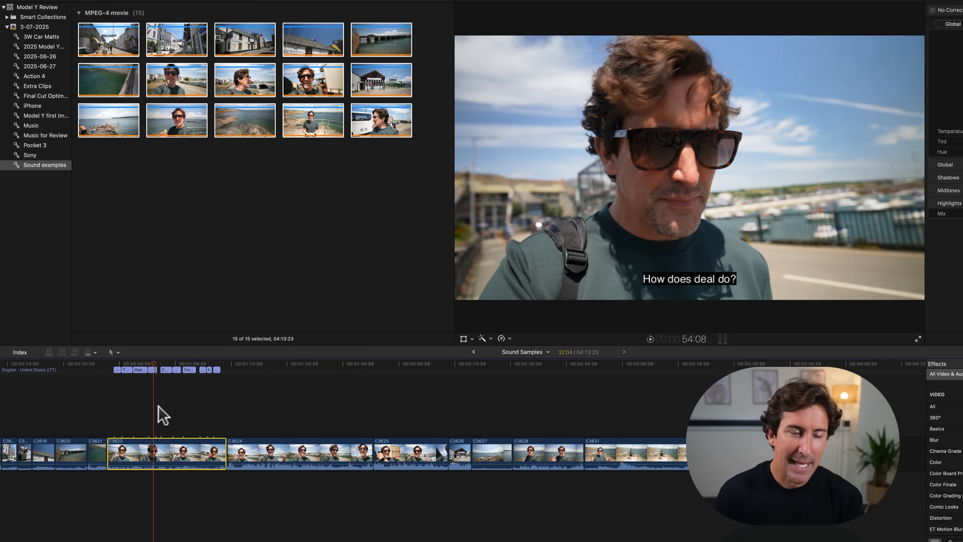
{"action": "left_click", "coordinate": [150, 370]}
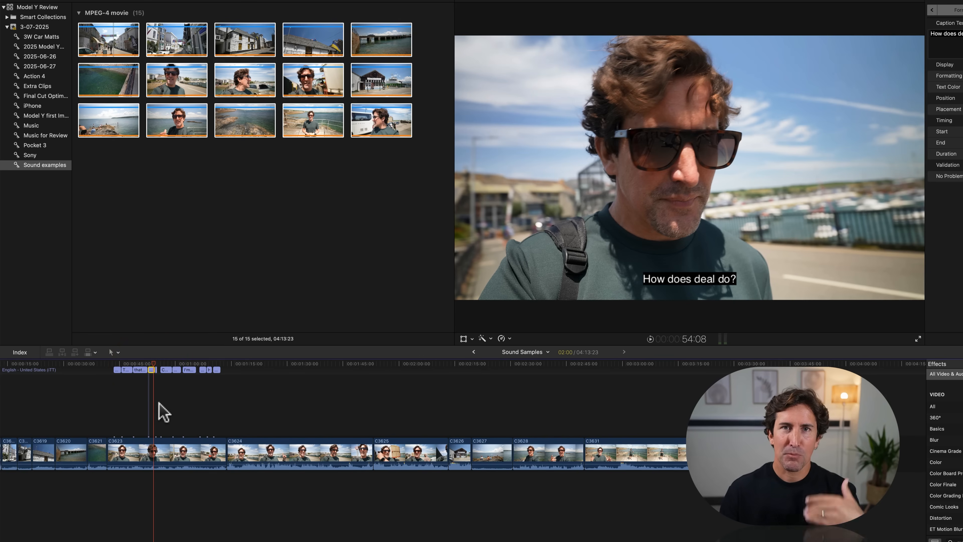
{"action": "left_click", "coordinate": [138, 369]}
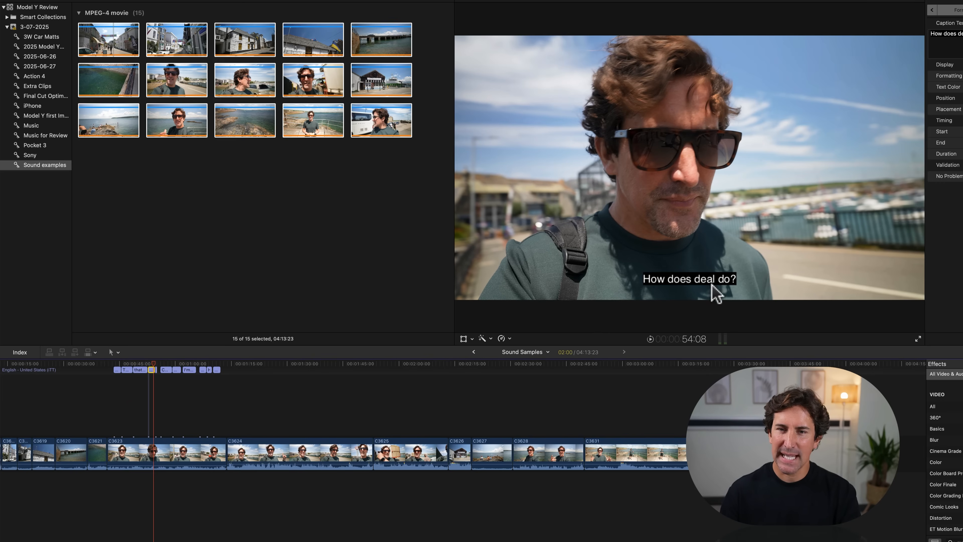
{"action": "left_click", "coordinate": [142, 365]}
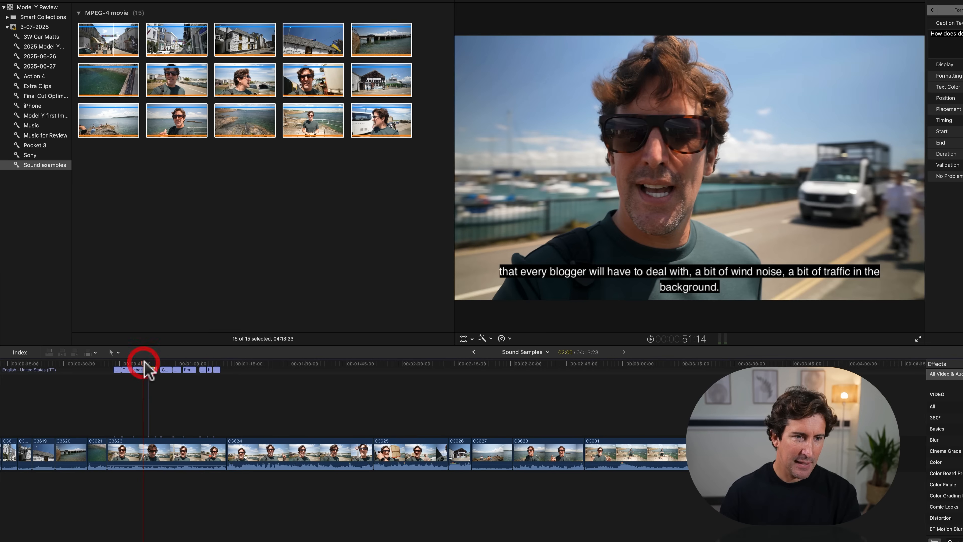
{"action": "key", "text": "space"}
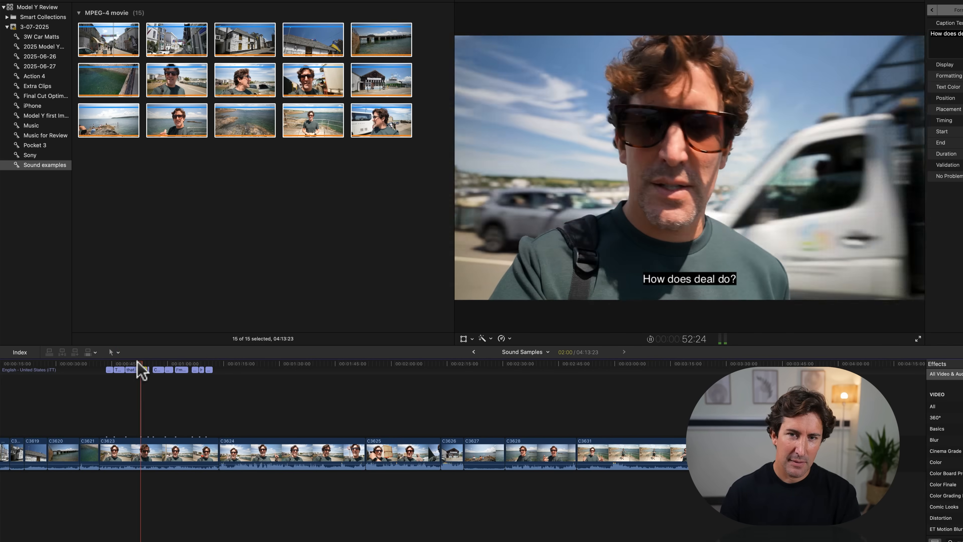
{"action": "scroll", "coordinate": [155, 366], "scroll_direction": "right", "scroll_amount": 1}
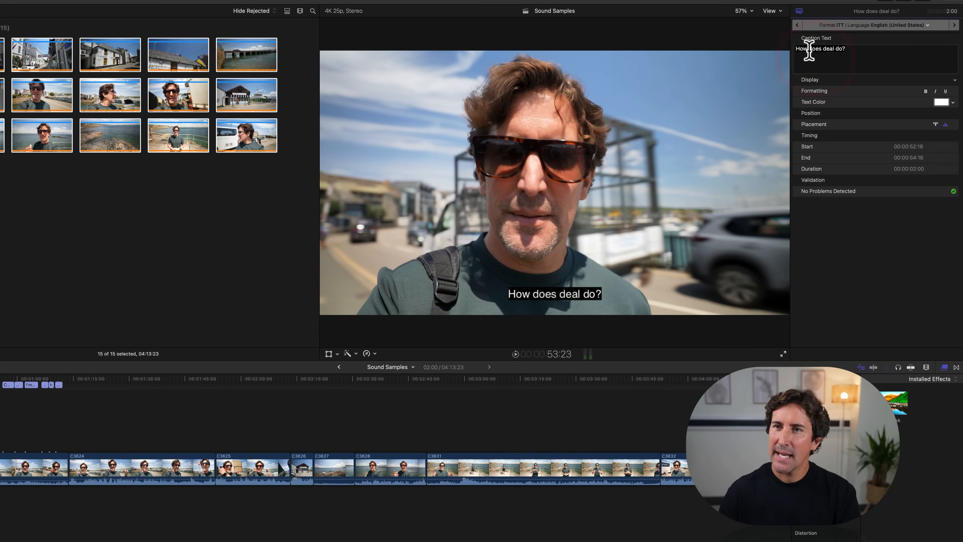
Change the selected caption's text to "How does the audio sound" and play that section back
{"action": "left_click_drag", "start_coordinate": [944, 33], "coordinate": [962, 32]}
{"action": "type", "text": "does"}
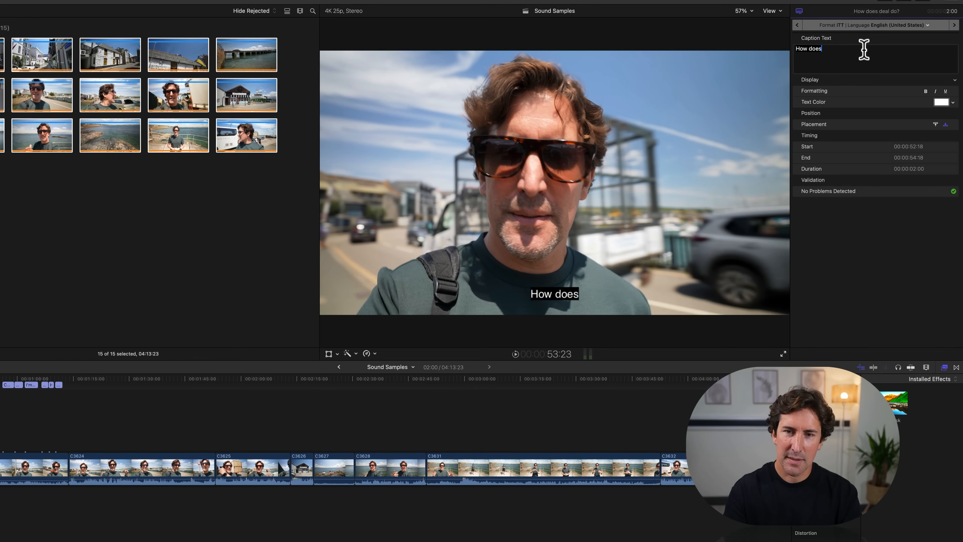
{"action": "type", "text": " the audio sound"}
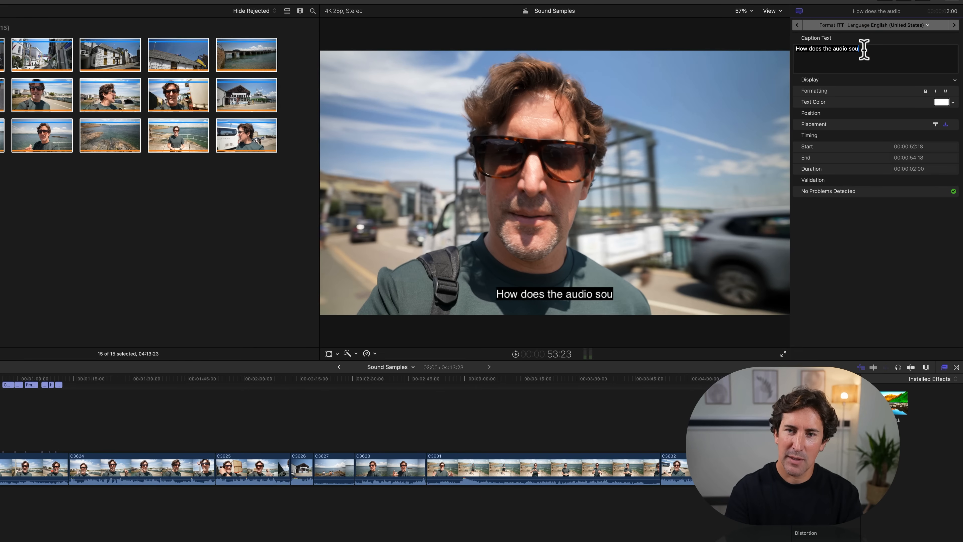
{"action": "left_click", "coordinate": [836, 251]}
{"action": "key", "text": "space"}
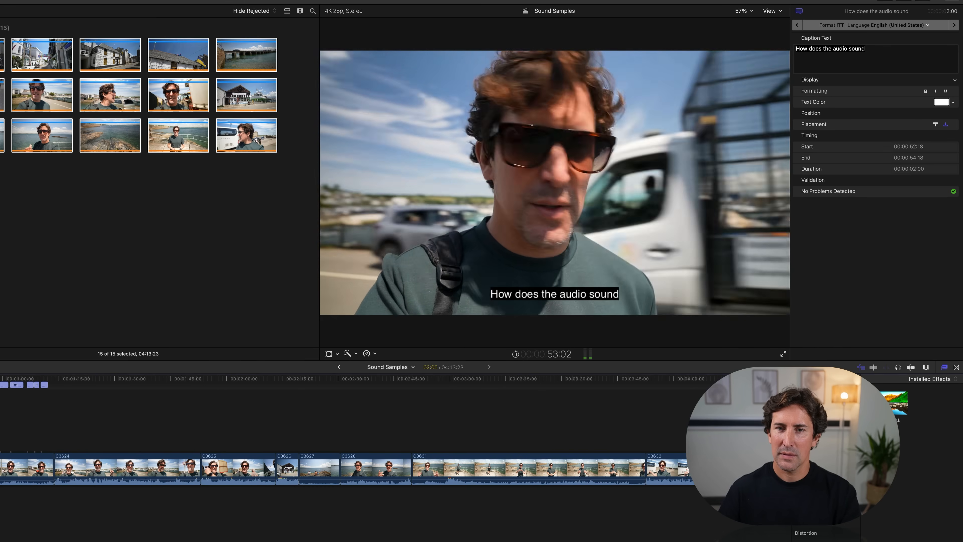
{"action": "key", "text": "space"}
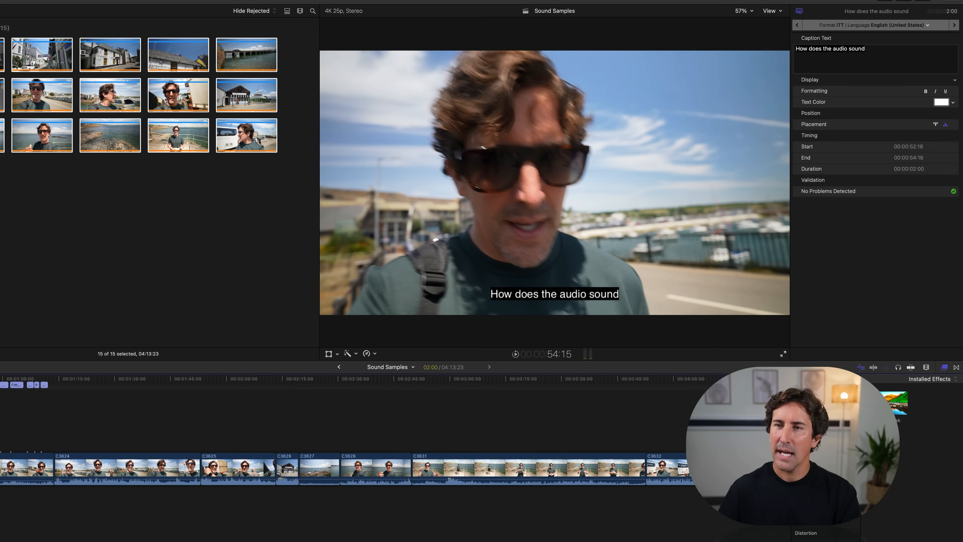
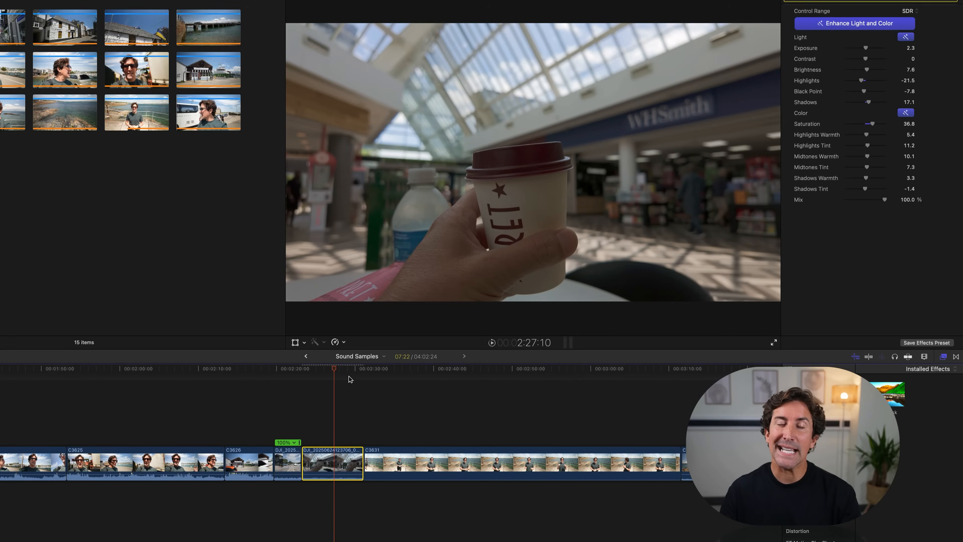
Switch the selected DJI clip's Enhance Light and Color effect off and on to compare before and after
{"action": "left_click", "coordinate": [790, 1]}
{"action": "left_click", "coordinate": [790, 1]}
{"action": "left_click", "coordinate": [790, 1]}
{"action": "left_click", "coordinate": [790, 0]}
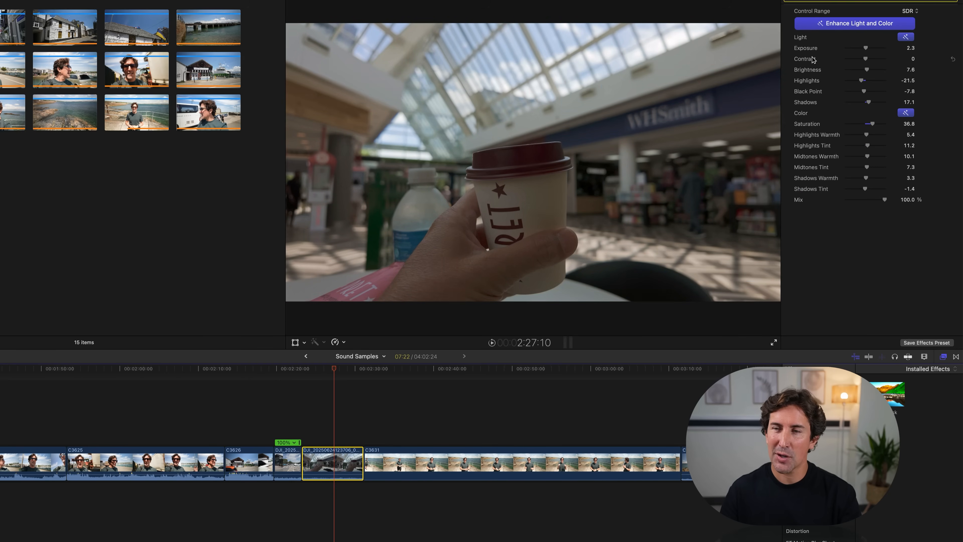
Set the DJI clip's Exposure to 16.0, Contrast to -1.0, Shadows to 23.0 and Saturation to 54.0, comparing with the effect off
{"action": "mouse_move", "coordinate": [864, 50]}
{"action": "left_mouse_down"}
{"action": "mouse_move", "coordinate": [876, 60]}
{"action": "mouse_move", "coordinate": [867, 59]}
{"action": "left_mouse_up"}
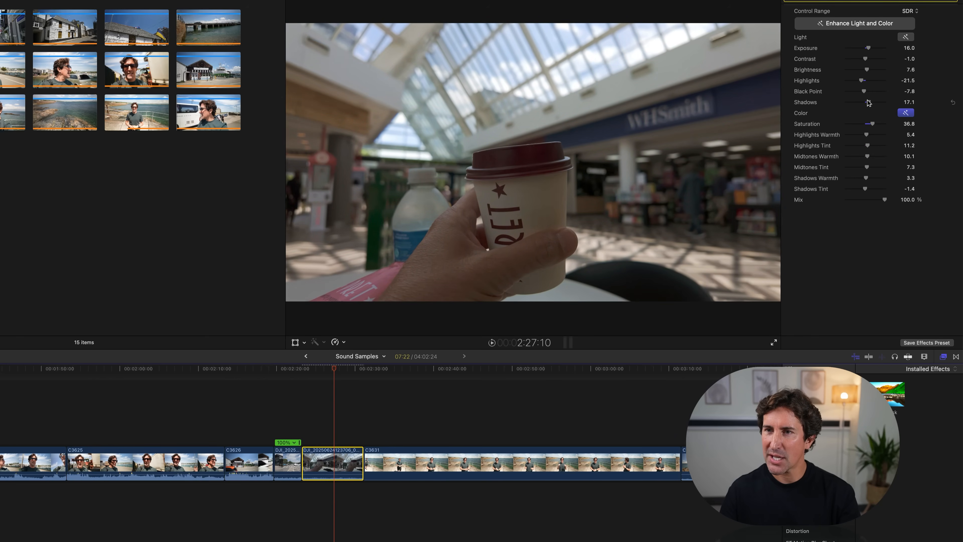
{"action": "left_click_drag", "start_coordinate": [868, 103], "coordinate": [872, 105]}
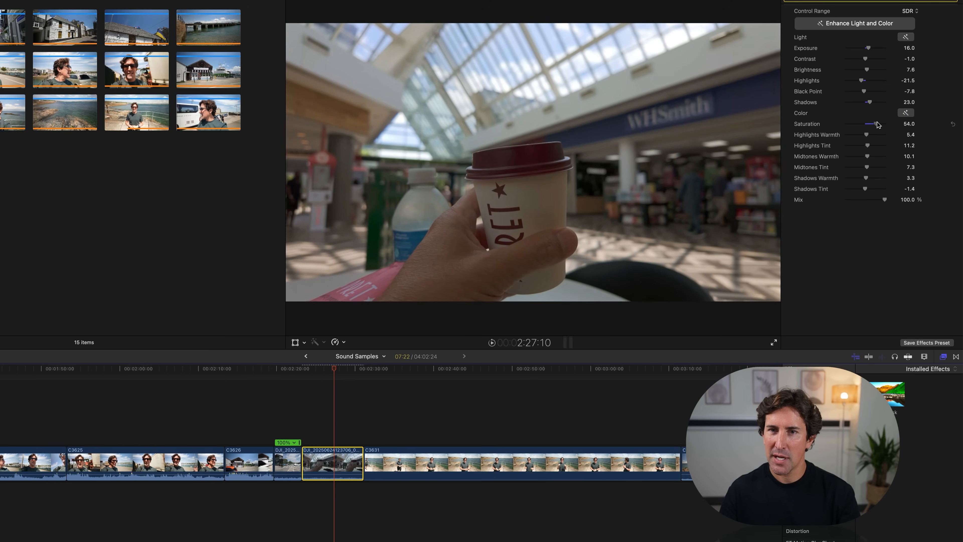
{"action": "left_click", "coordinate": [790, 1]}
{"action": "left_click", "coordinate": [790, 1]}
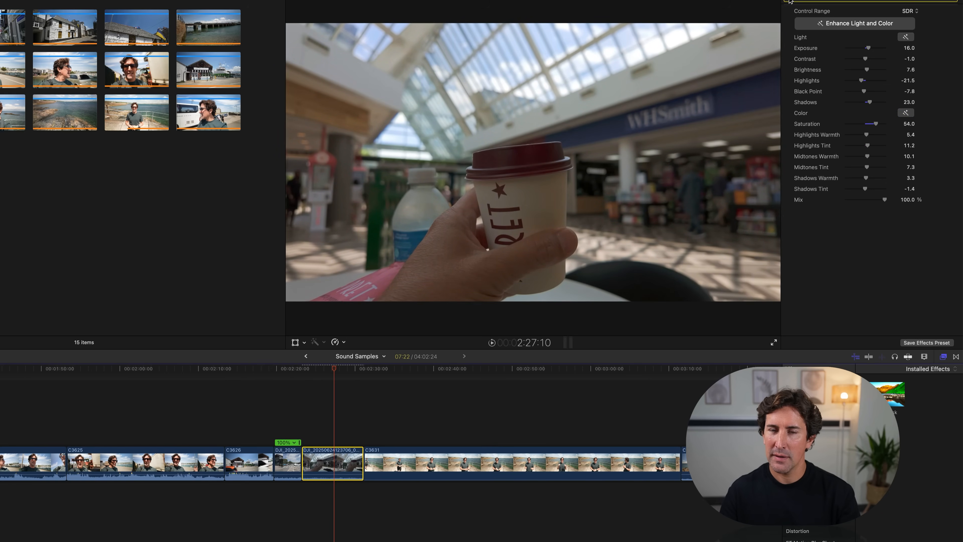
Place the playhead in clip C3631 at 2:45:23 and apply Enhance Light and Color to the clip
{"action": "left_click", "coordinate": [482, 369]}
{"action": "left_click", "coordinate": [481, 448]}
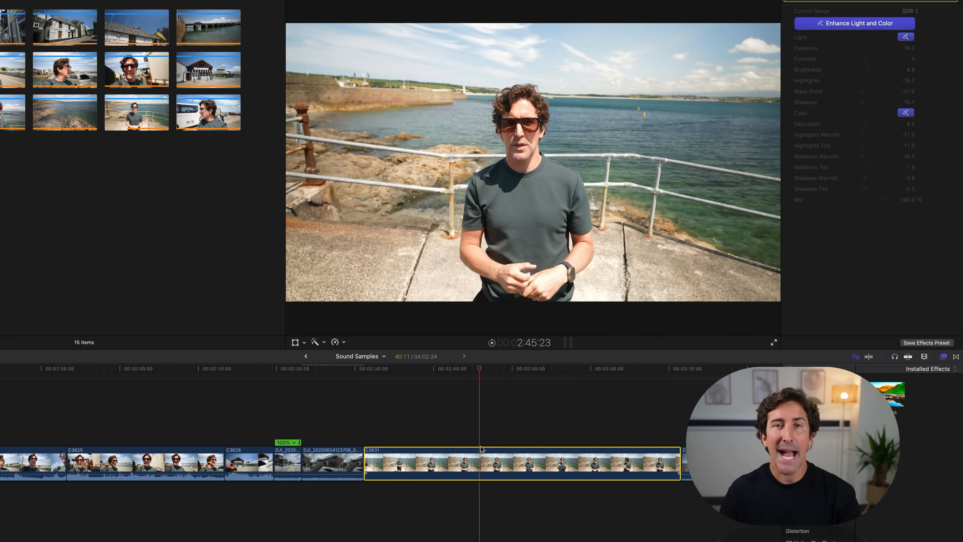
{"action": "left_click", "coordinate": [325, 343]}
{"action": "left_click", "coordinate": [331, 354]}
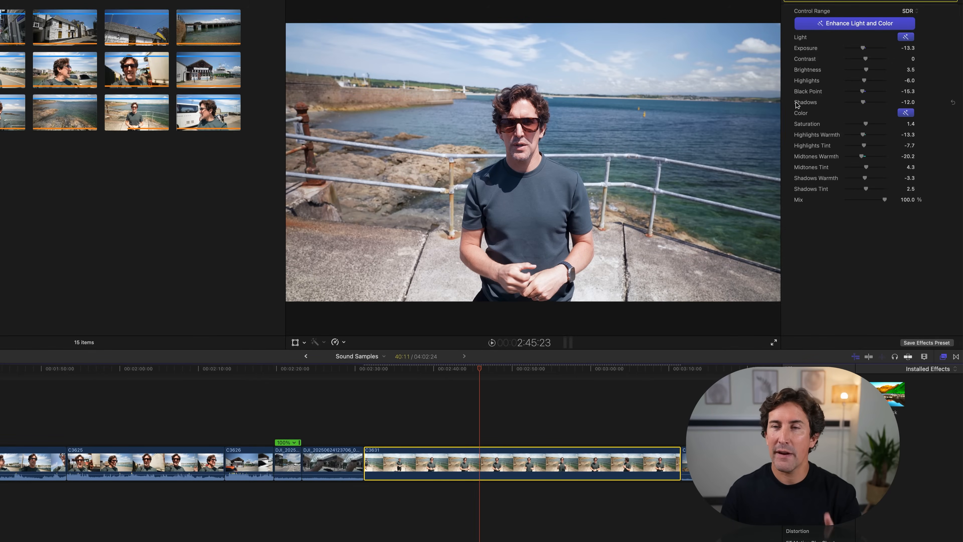
Switch the Enhance Light and Color effect on clip C3631 off and on repeatedly to compare the results
{"action": "left_click", "coordinate": [790, 1]}
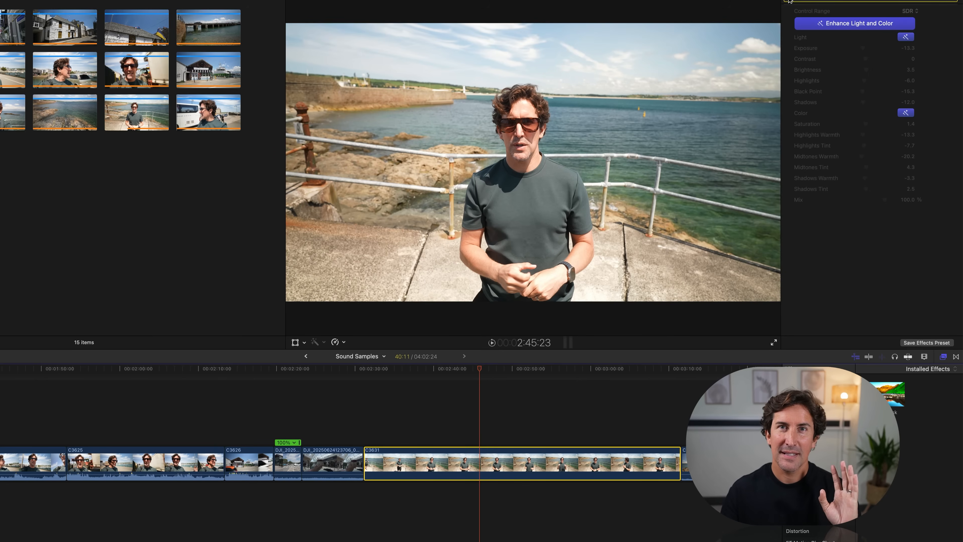
{"action": "left_click", "coordinate": [789, 1]}
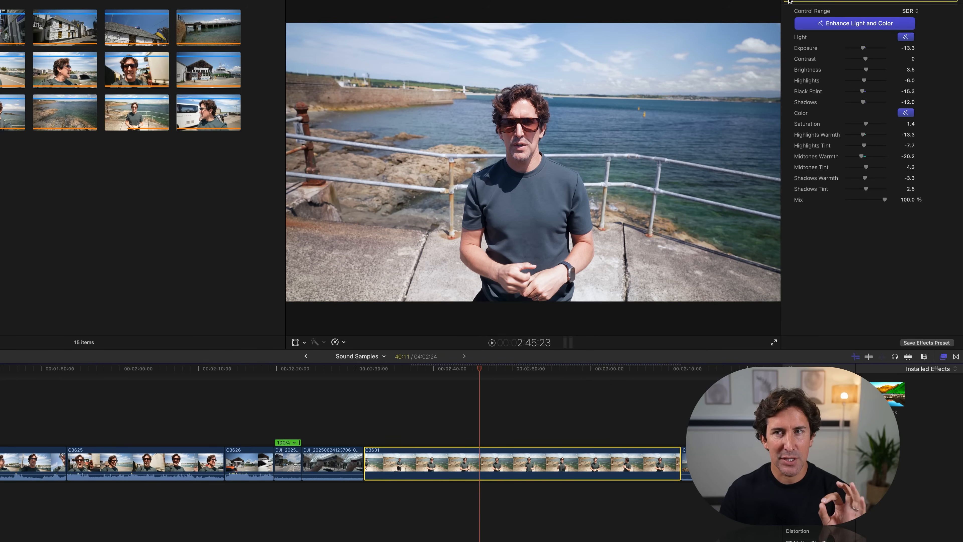
{"action": "left_click", "coordinate": [789, 1]}
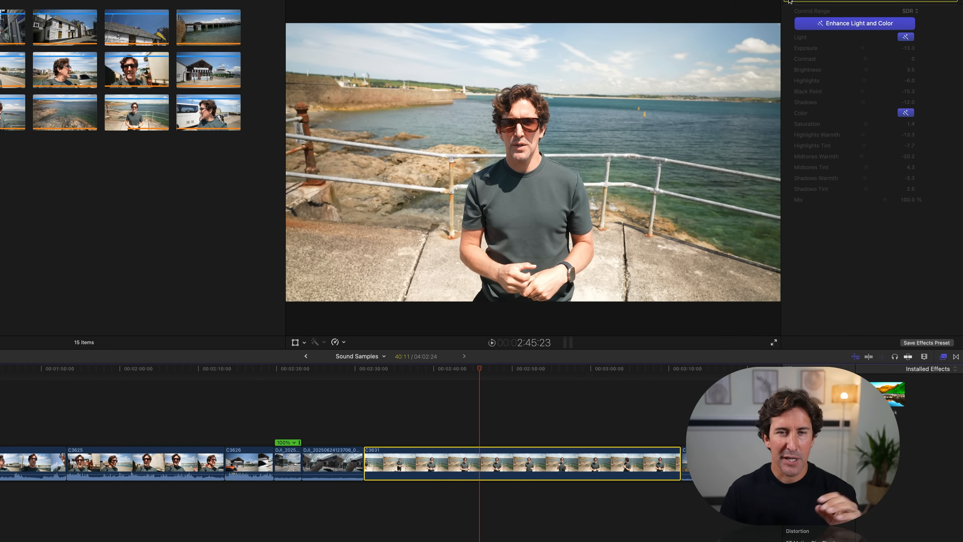
{"action": "left_click", "coordinate": [790, 1]}
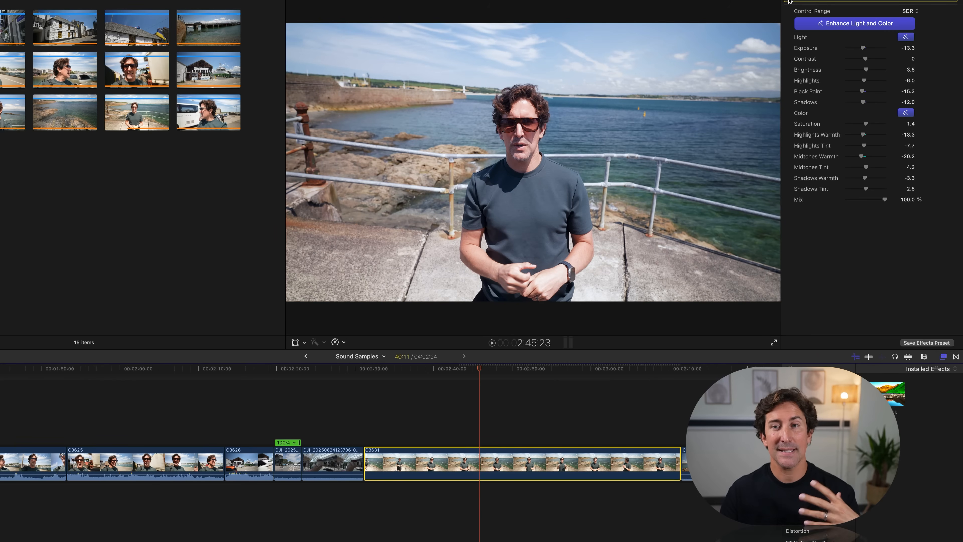
{"action": "left_click", "coordinate": [790, 1]}
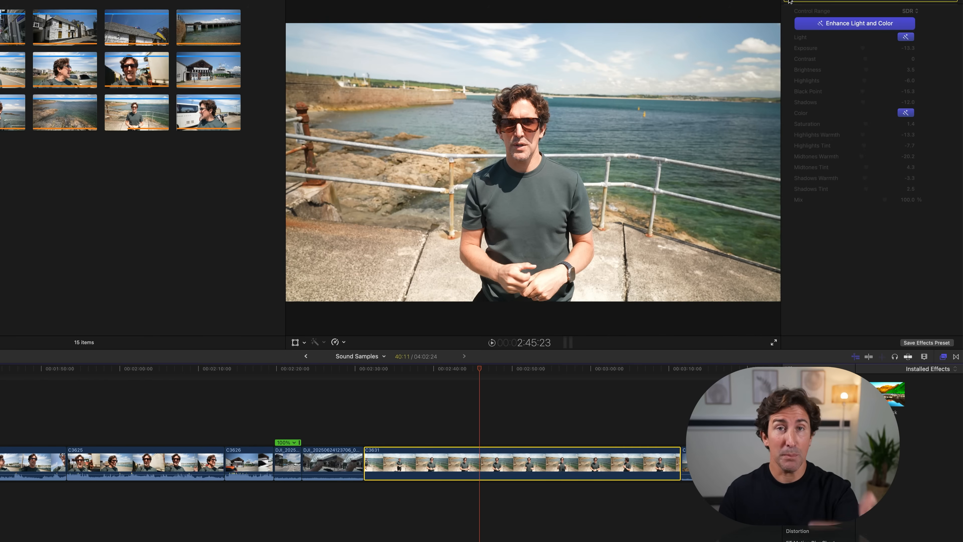
{"action": "left_click", "coordinate": [789, 2]}
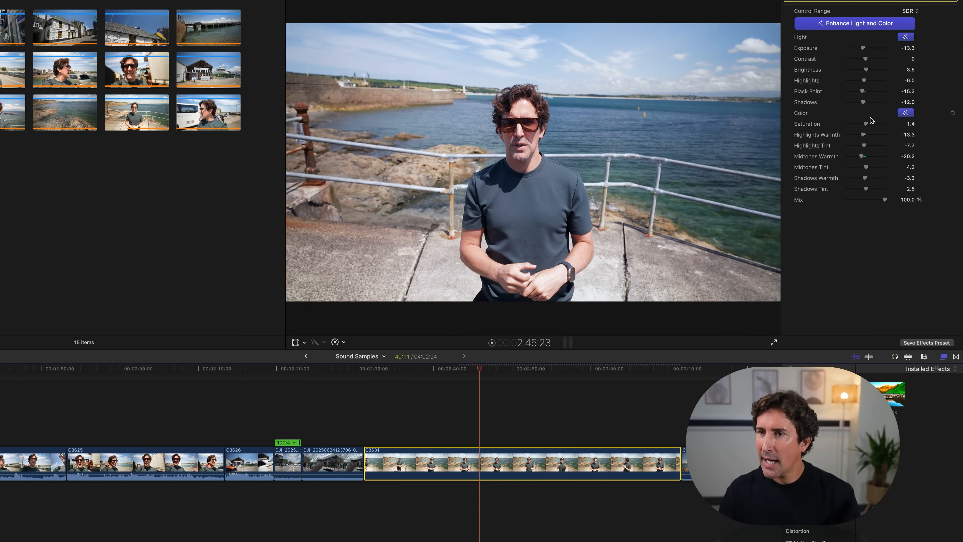
{"action": "left_click", "coordinate": [866, 124]}
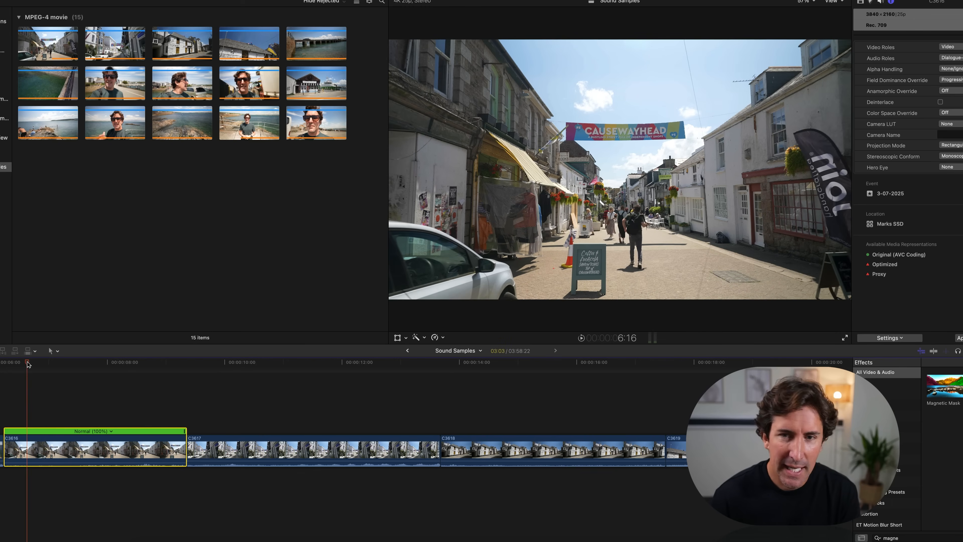
Play clip C3616 twice, the second time from its start, to view its motion at normal speed
{"action": "key", "text": "space"}
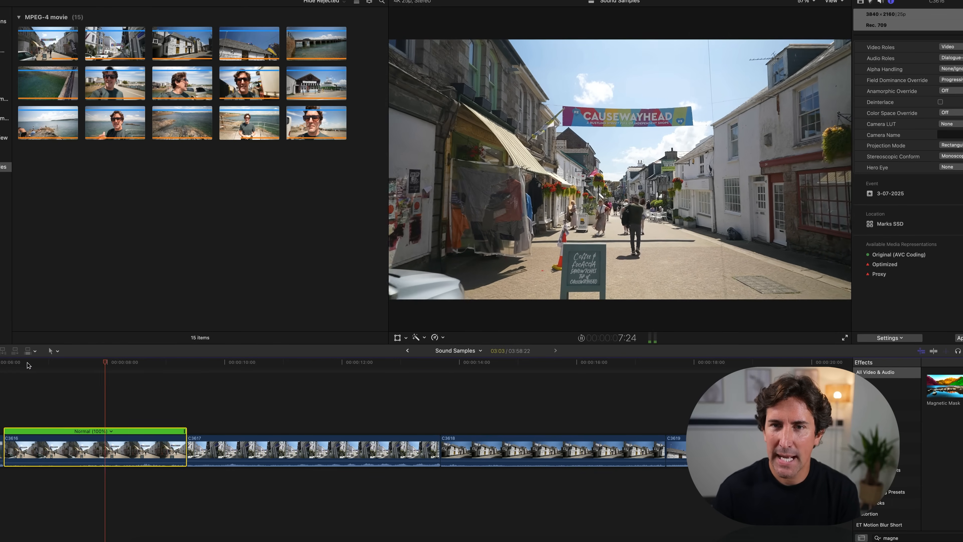
{"action": "key", "text": "space"}
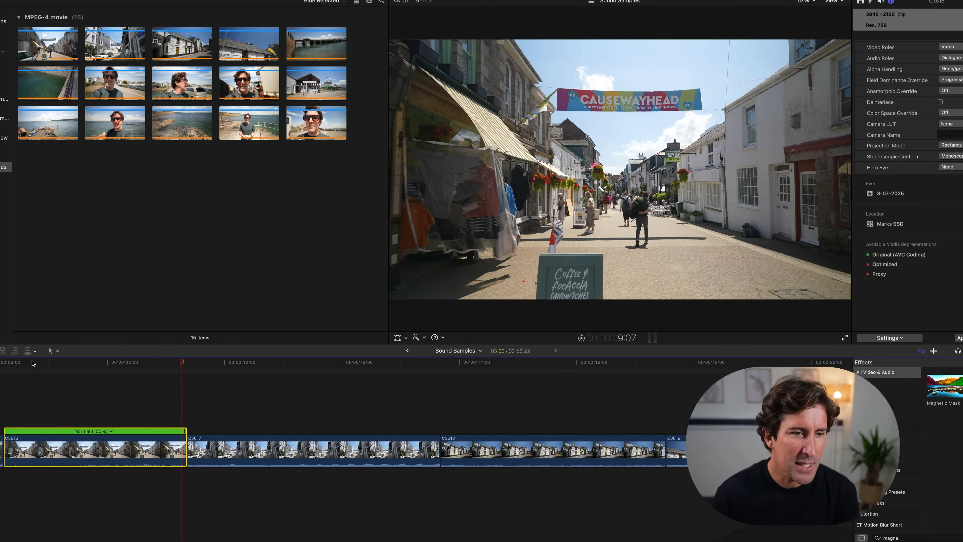
{"action": "left_click", "coordinate": [7, 362]}
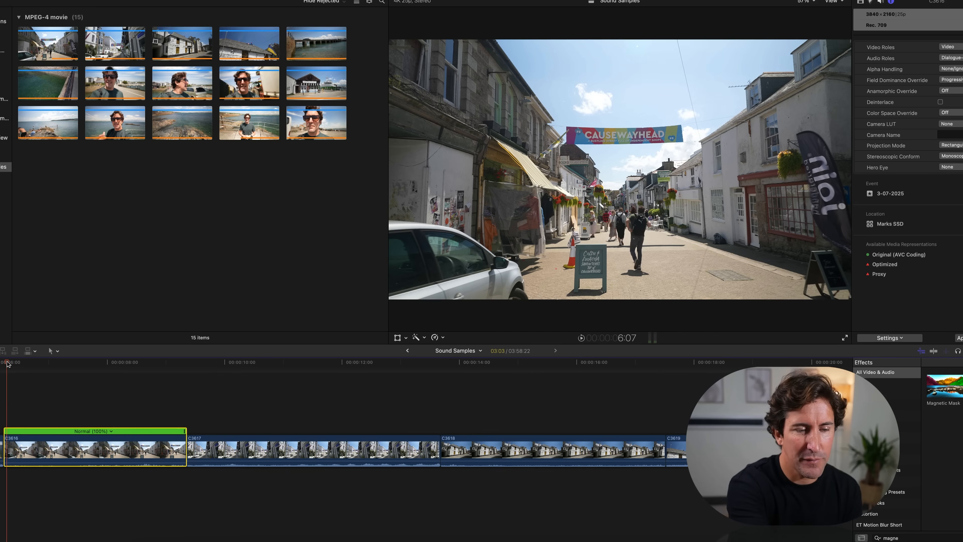
{"action": "key", "text": "space"}
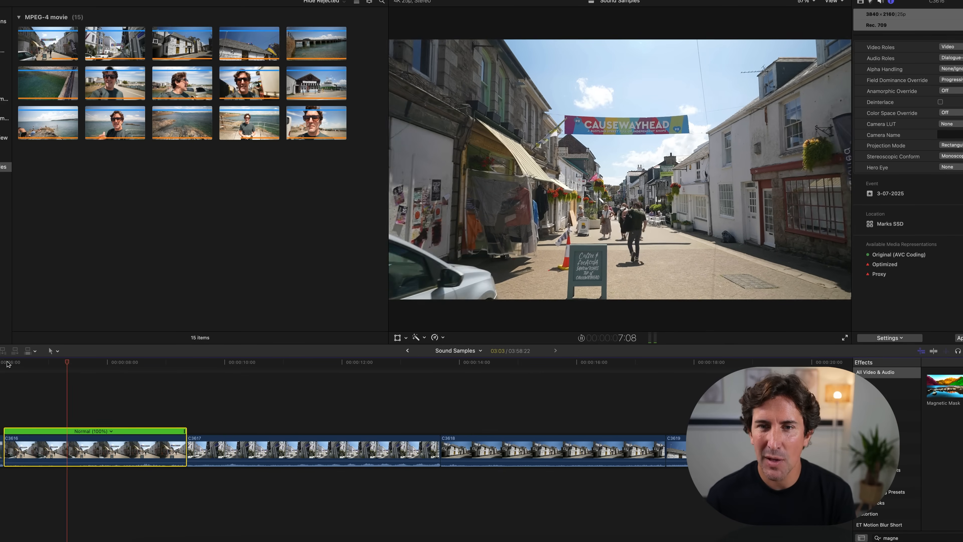
{"action": "key", "text": "space"}
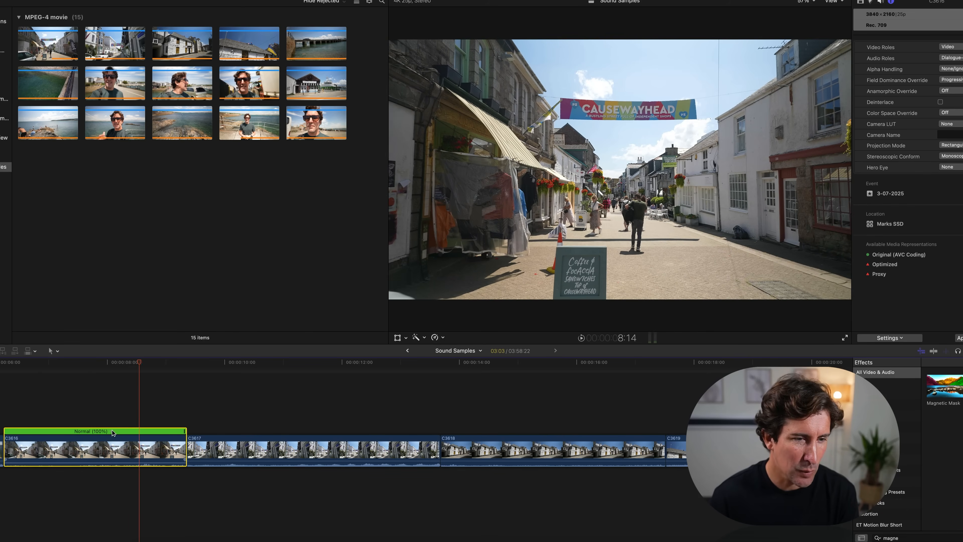
Slow clip C3616 to 50% speed
{"action": "left_click", "coordinate": [443, 337]}
{"action": "mouse_move", "coordinate": [474, 349]}
{"action": "left_click", "coordinate": [532, 349]}
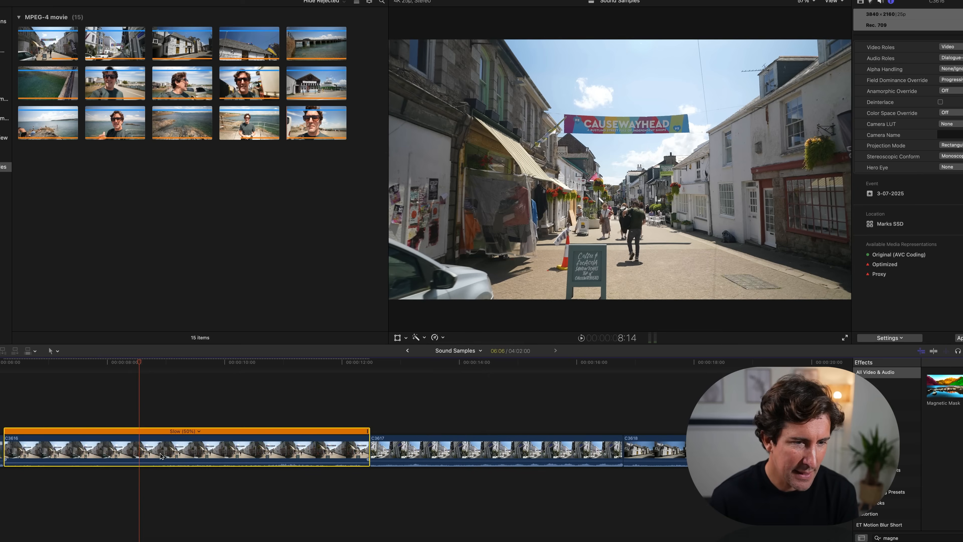
Open the slowed clip's custom speed settings, check the Clip Video Quality options, and close them
{"action": "left_click", "coordinate": [201, 432]}
{"action": "left_click", "coordinate": [242, 466]}
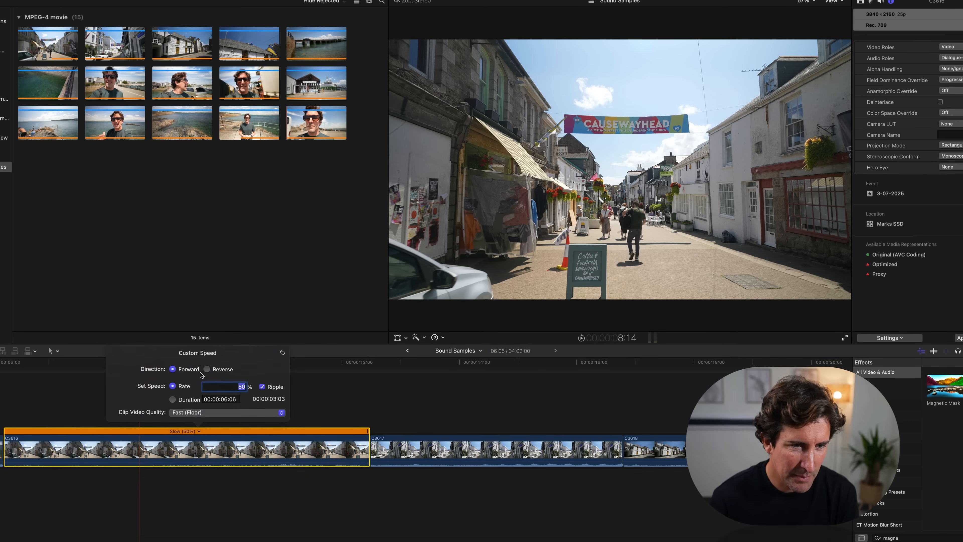
{"action": "left_click", "coordinate": [214, 414]}
{"action": "left_click", "coordinate": [103, 402]}
{"action": "left_click", "coordinate": [103, 402]}
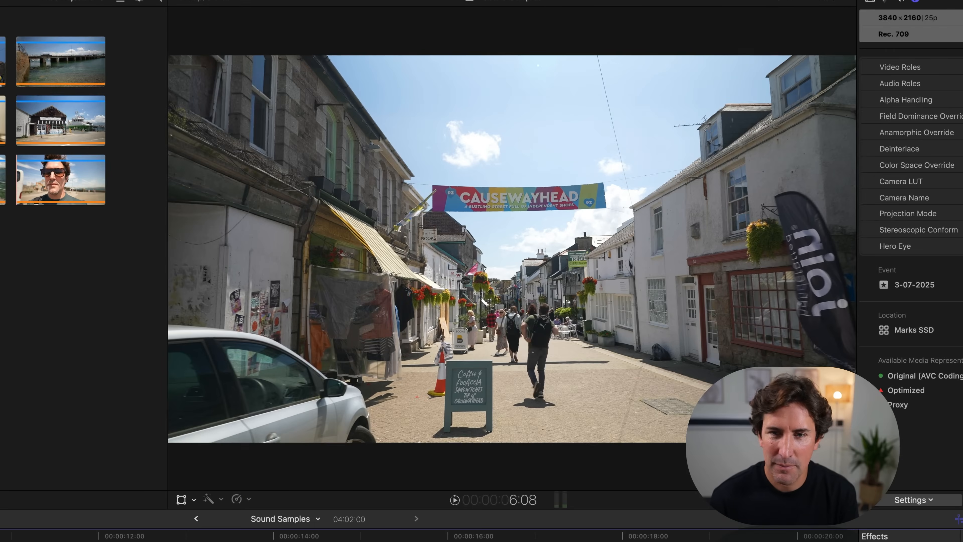
Play part of the 50% slowed clip C3616 to view its motion
{"action": "key", "text": "space"}
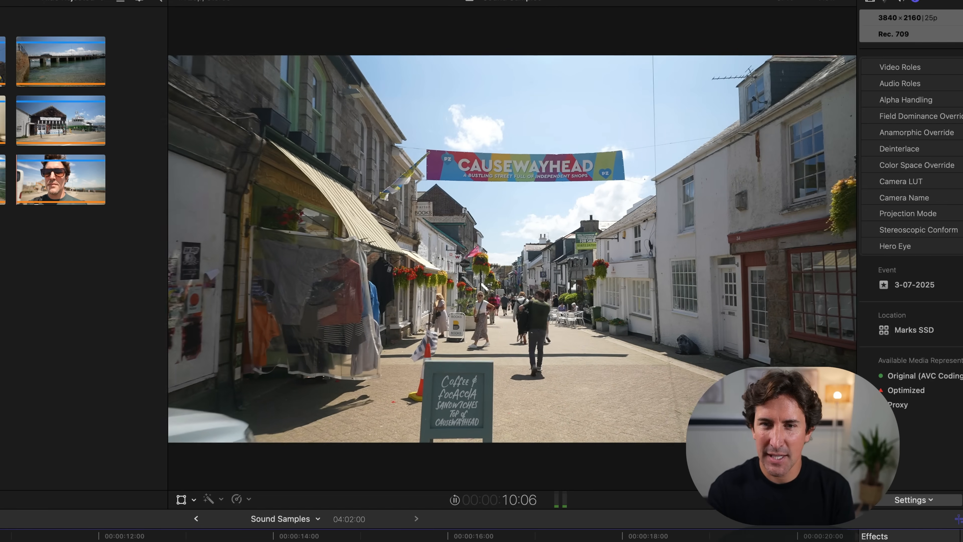
{"action": "key", "text": "space"}
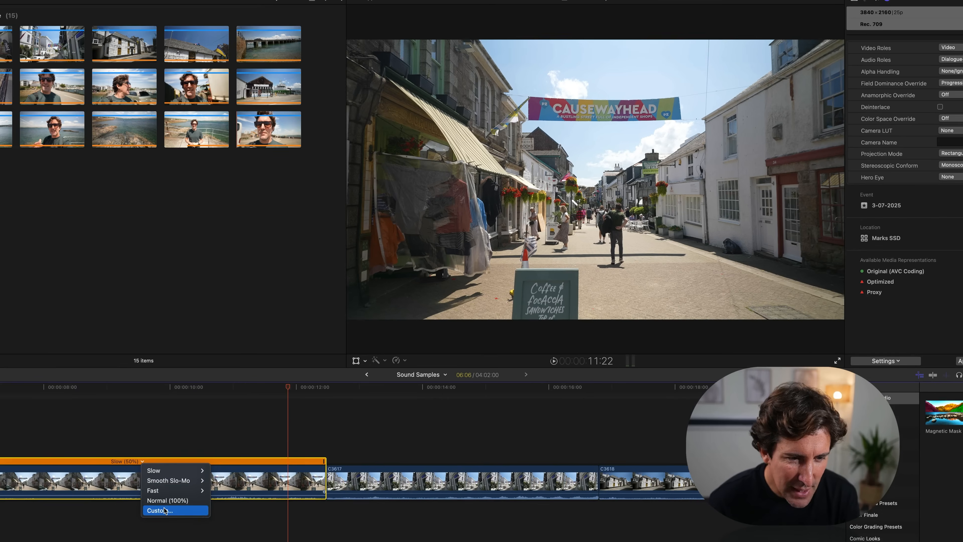
Set the slowed clip C3616's Clip Video Quality to Better (Optical Flow) and play it back
{"action": "left_click", "coordinate": [167, 510]}
{"action": "left_click", "coordinate": [145, 444]}
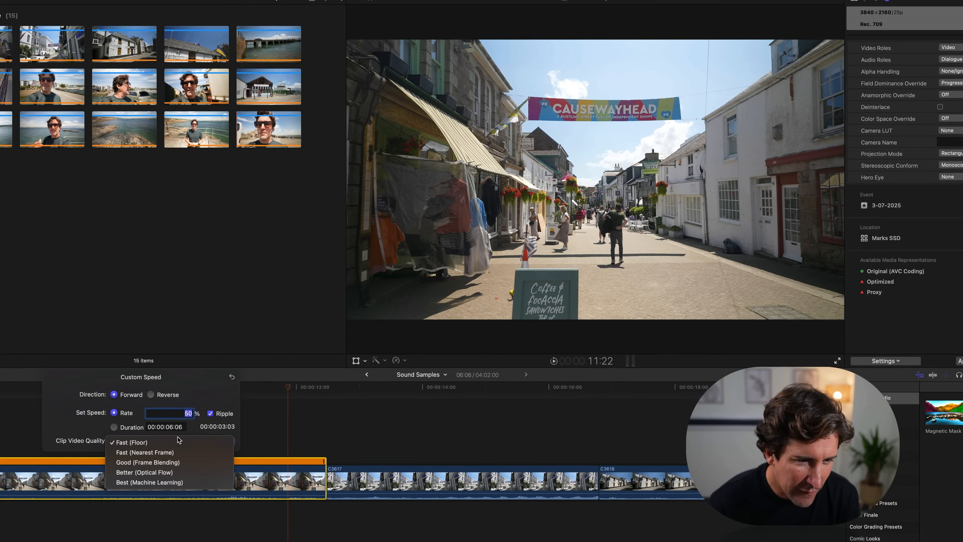
{"action": "left_click", "coordinate": [178, 473]}
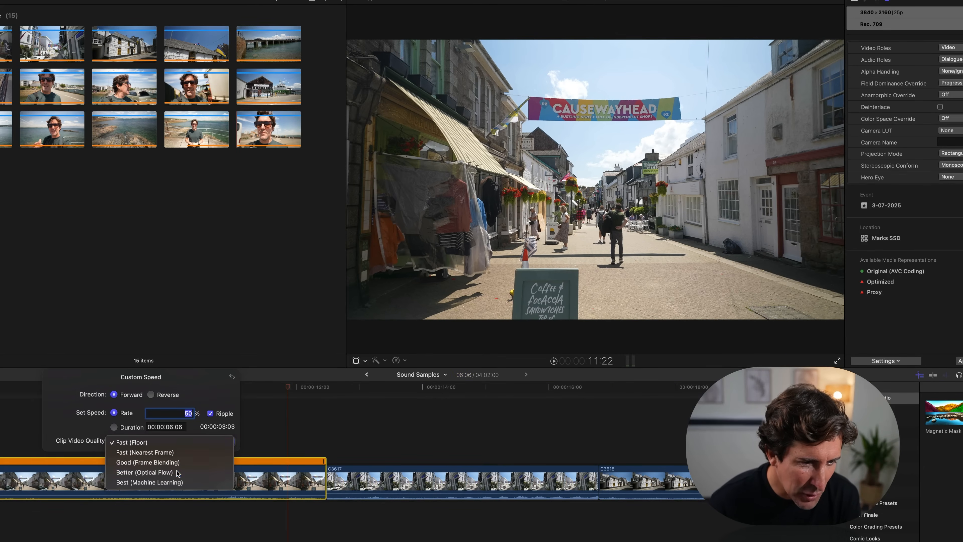
{"action": "left_click", "coordinate": [17, 414]}
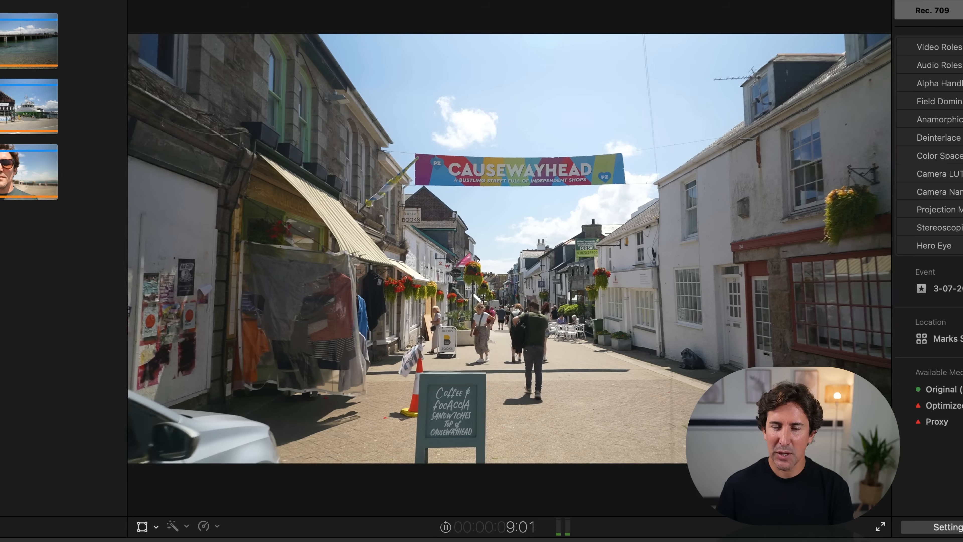
{"action": "key", "text": "space"}
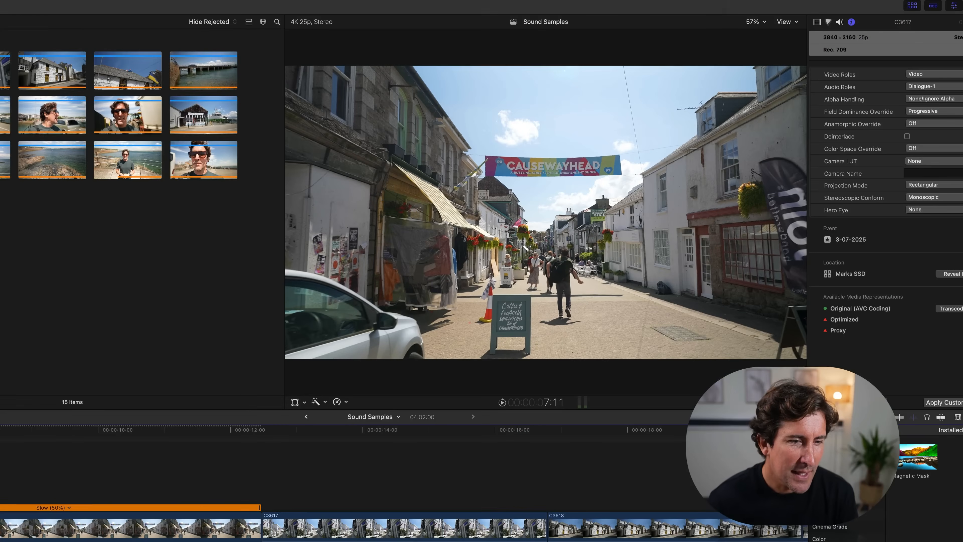
Apply 50% Smooth Slo-Mo to the slowed clip C3616
{"action": "left_click", "coordinate": [68, 509]}
{"action": "mouse_move", "coordinate": [85, 529]}
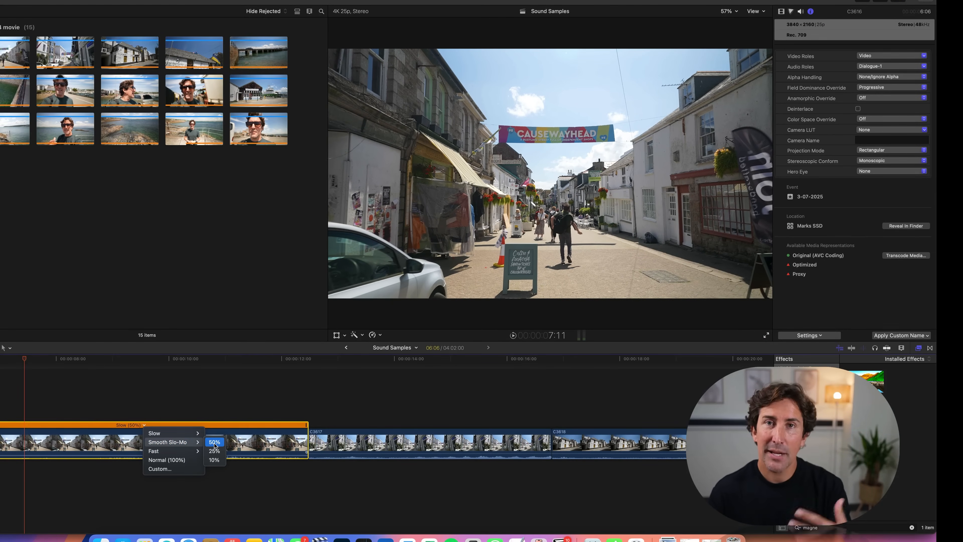
{"action": "left_click", "coordinate": [215, 443]}
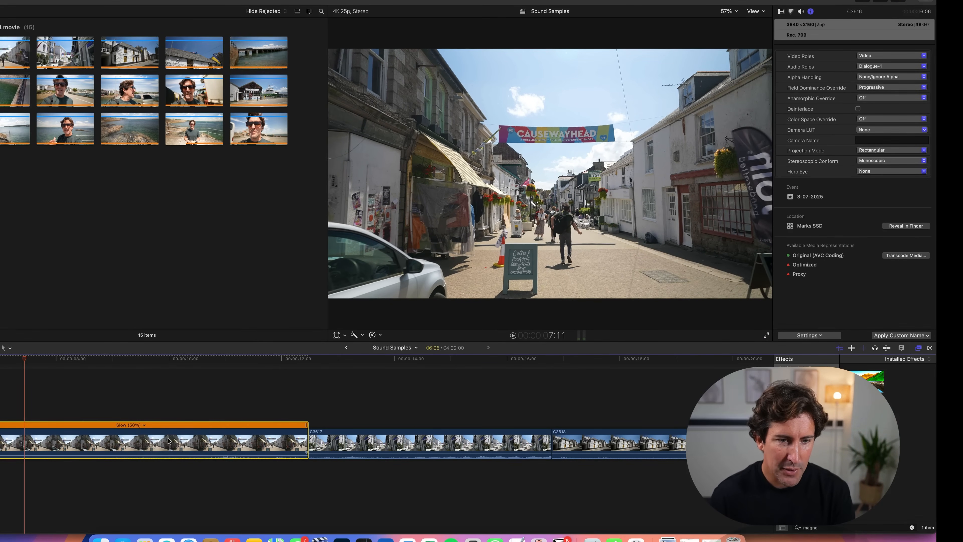
Check the Clip Video Quality options in clip C3616's custom speed settings and close them without changing anything
{"action": "left_click", "coordinate": [144, 426]}
{"action": "left_click", "coordinate": [165, 468]}
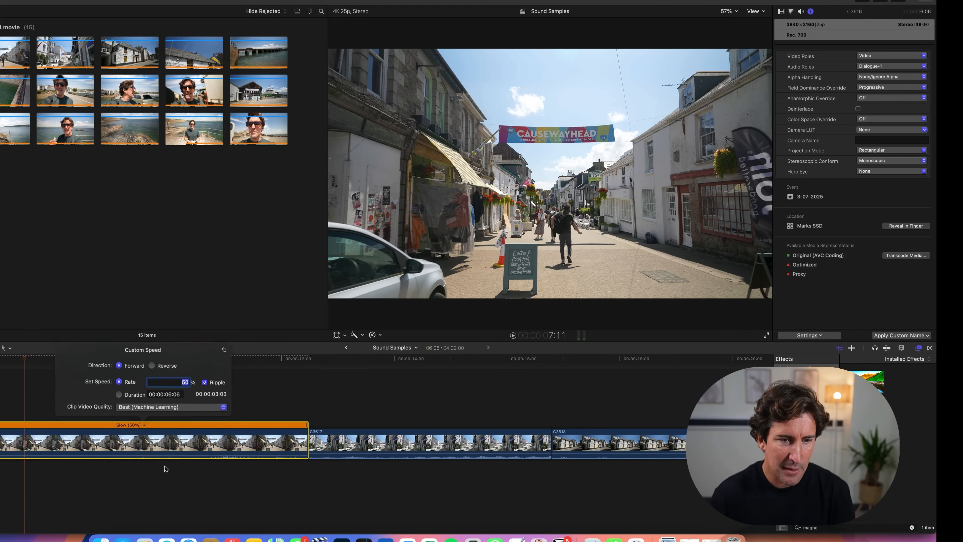
{"action": "left_click", "coordinate": [158, 408]}
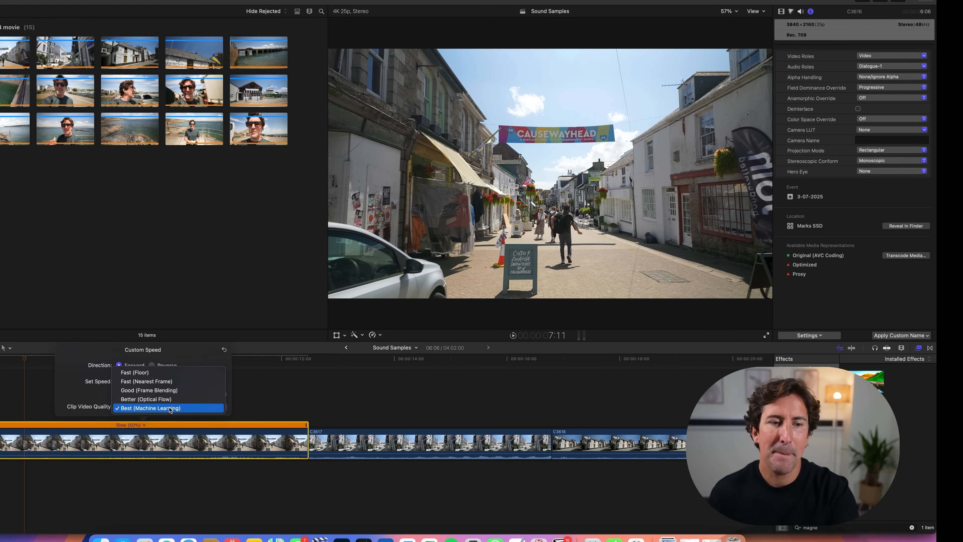
{"action": "left_click", "coordinate": [170, 408]}
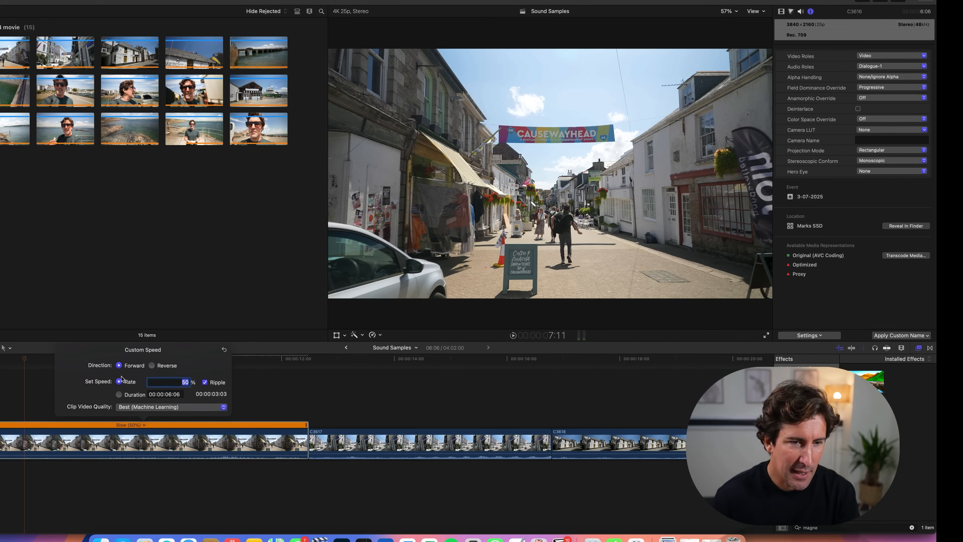
{"action": "left_click", "coordinate": [235, 368]}
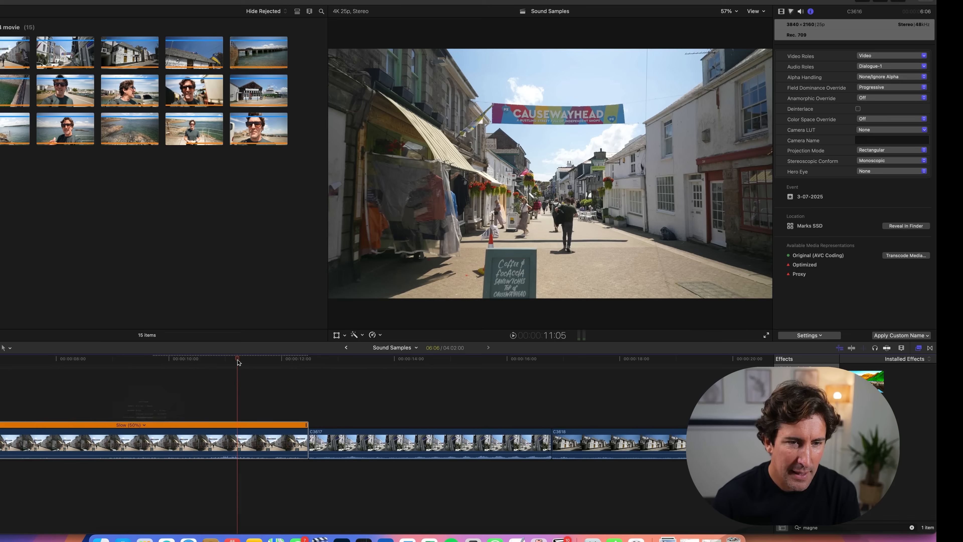
Play clip C3616 from near its start to view the Smooth Slo-Mo motion
{"action": "left_click", "coordinate": [40, 359]}
{"action": "left_click_drag", "start_coordinate": [34, 361], "coordinate": [0, 360]}
{"action": "key", "text": "space"}
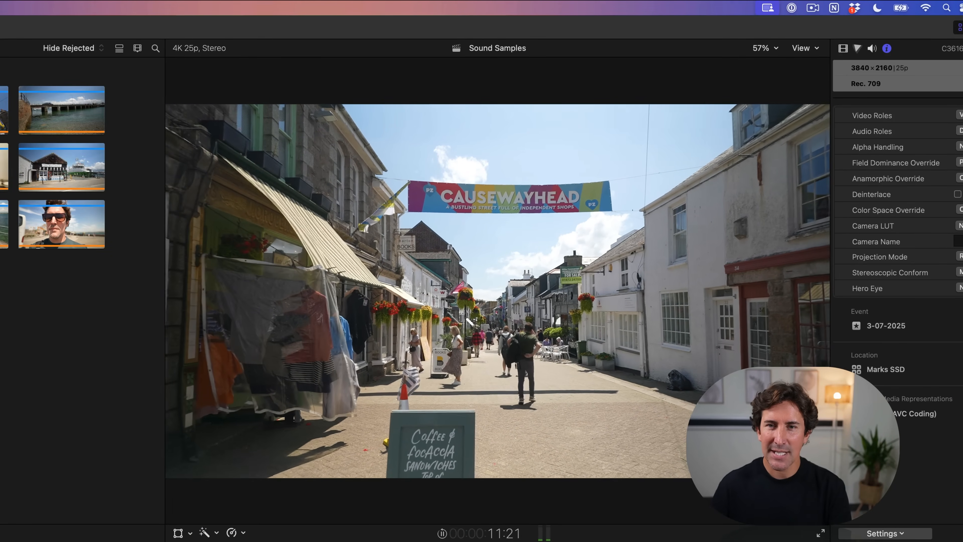
{"action": "key", "text": "space"}
Play clip C3624 briefly to hear its original sound
{"action": "key", "text": "space"}
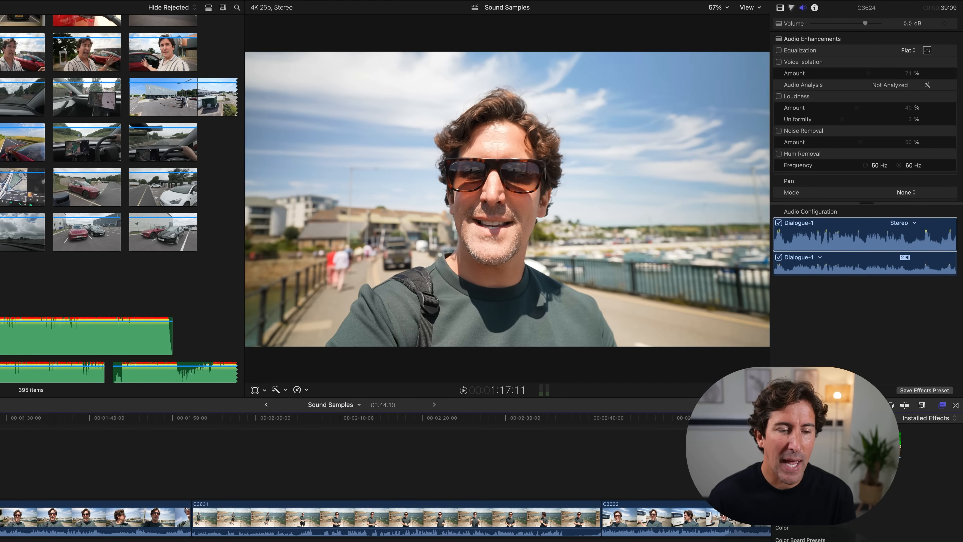
{"action": "key", "text": "space"}
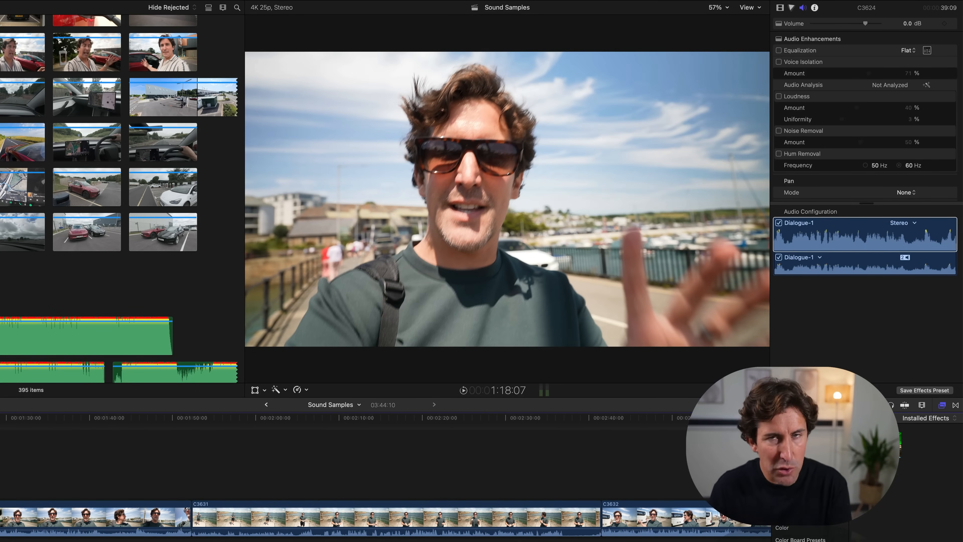
Enable Voice Isolation on clip C3624 and set its amount to 60%
{"action": "scroll", "coordinate": [360, 516], "scroll_direction": "right", "scroll_amount": 3}
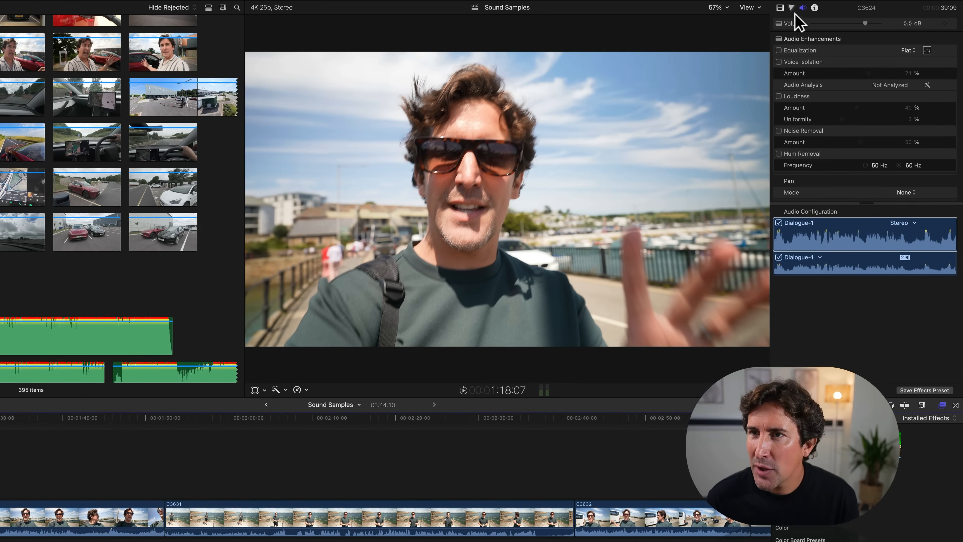
{"action": "left_click", "coordinate": [781, 7]}
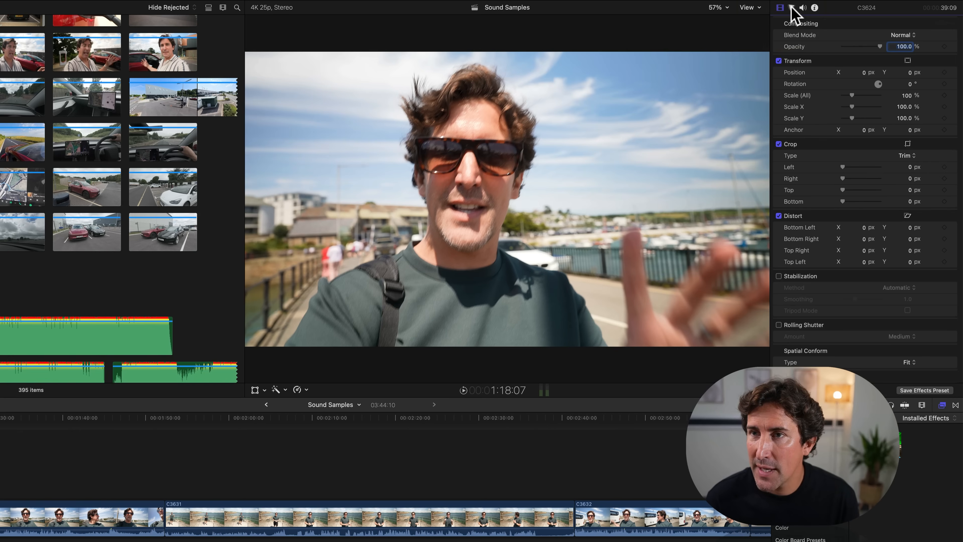
{"action": "left_click", "coordinate": [803, 7]}
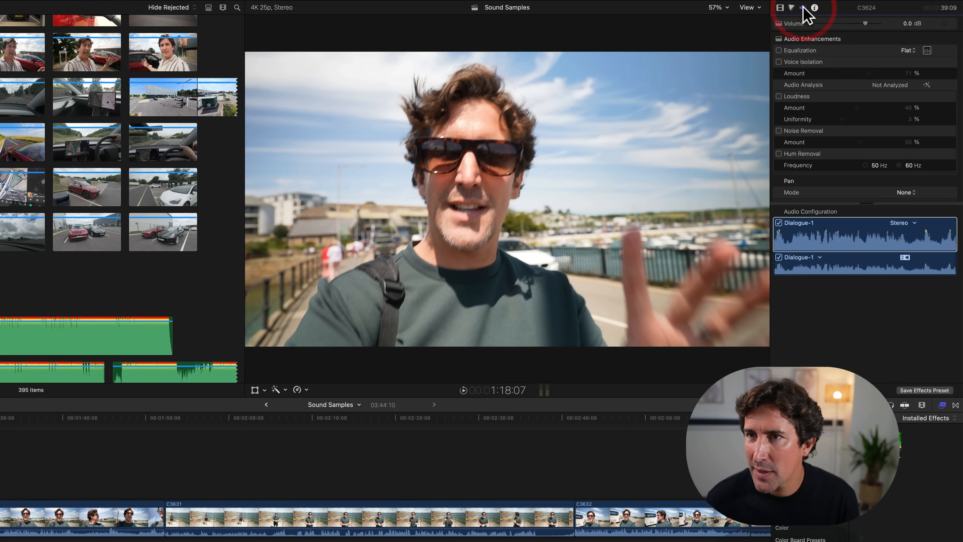
{"action": "left_click", "coordinate": [779, 62]}
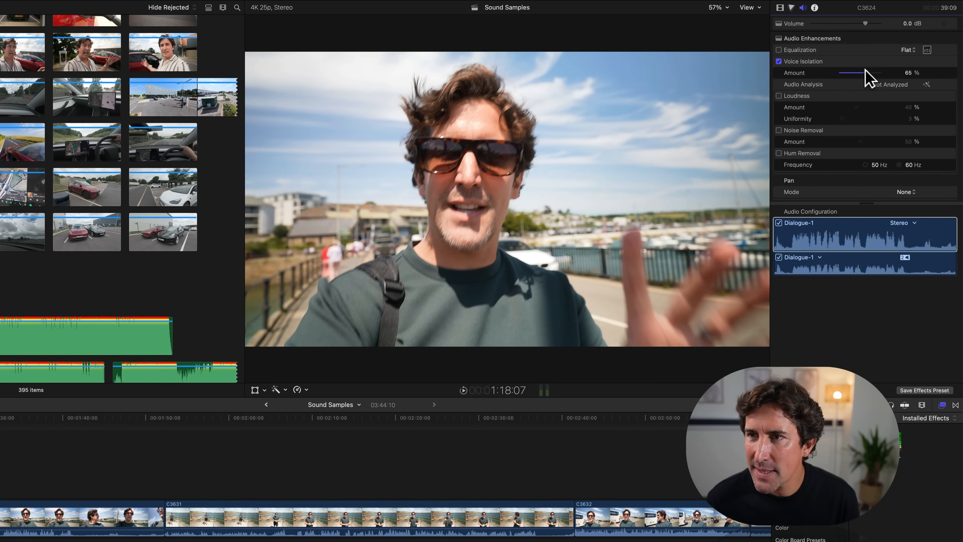
{"action": "left_click", "coordinate": [864, 71]}
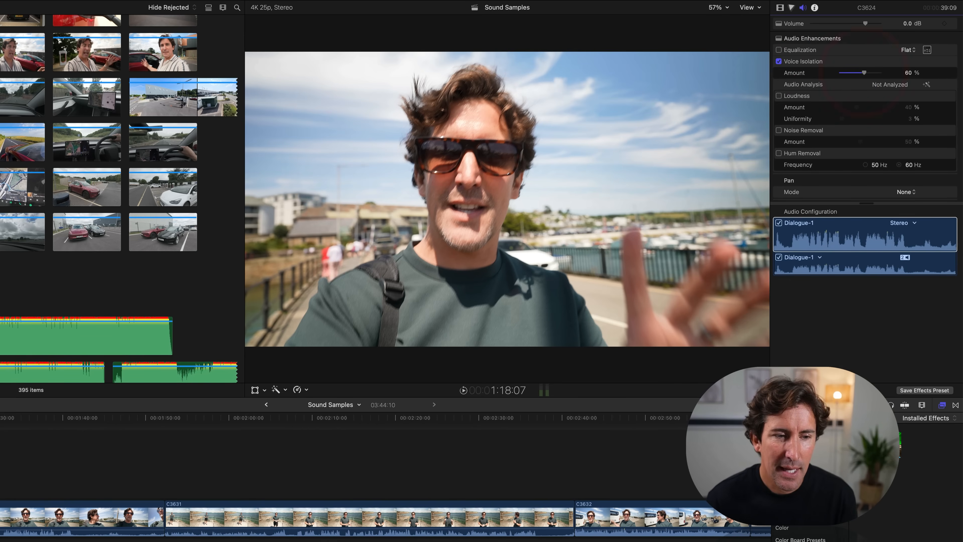
Play clip C3624 to hear its sound with Voice Isolation applied
{"action": "left_click", "coordinate": [1, 470]}
{"action": "key", "text": "space"}
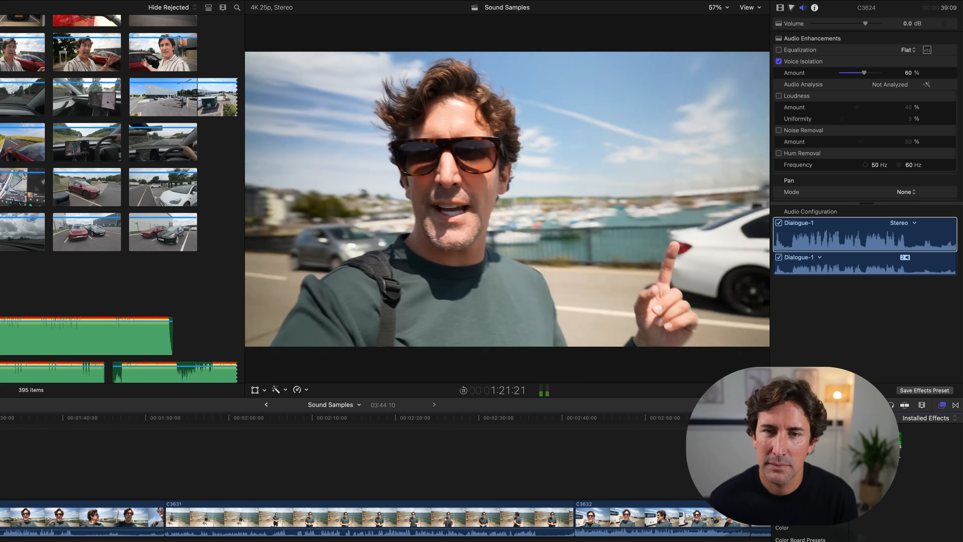
{"action": "key", "text": "space"}
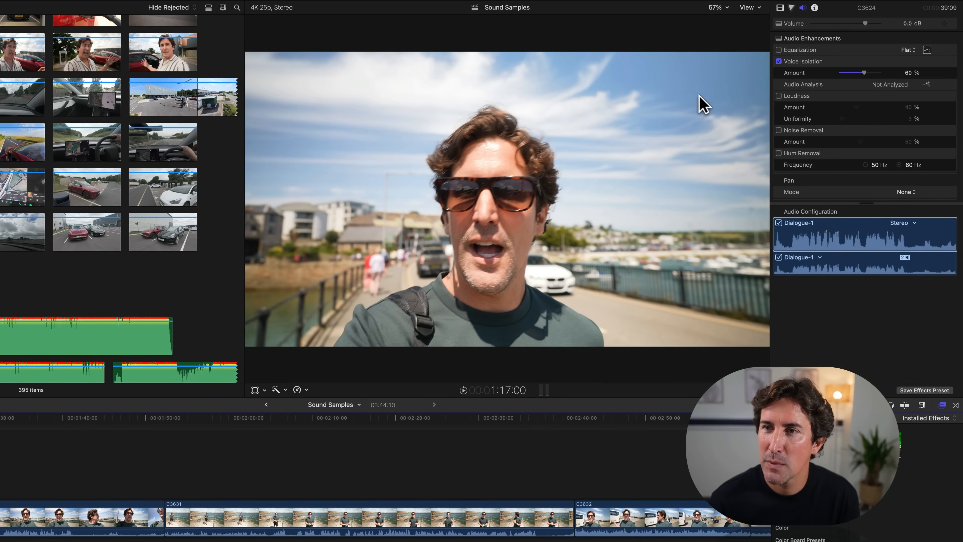
Replay clip C3624 while switching Voice Isolation off and on to compare the sound, leaving it enabled
{"action": "key", "text": "space"}
{"action": "left_click", "coordinate": [779, 62]}
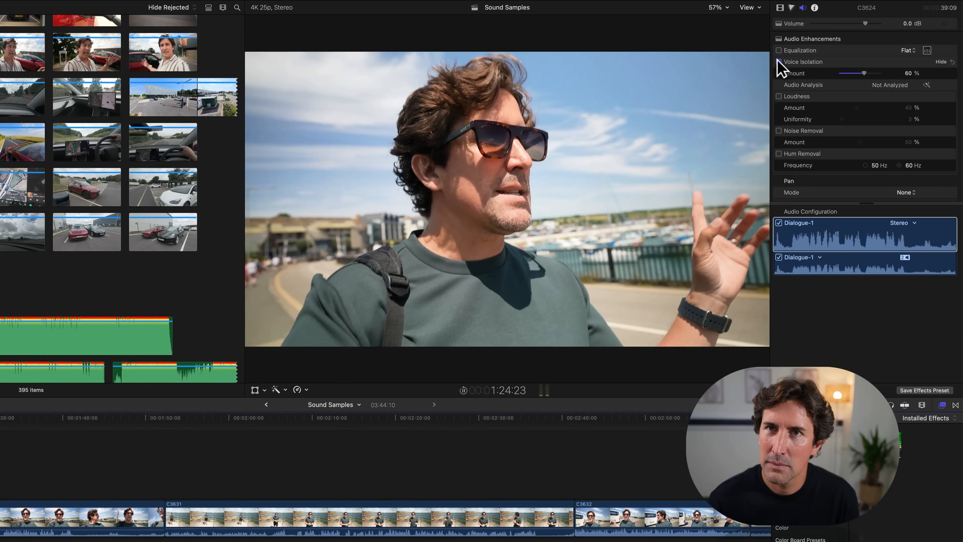
{"action": "left_click", "coordinate": [779, 62]}
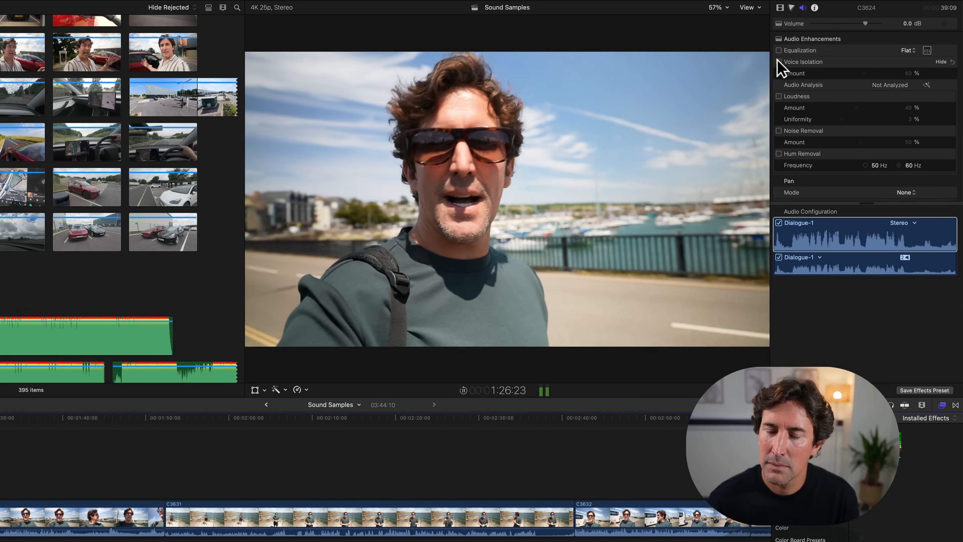
{"action": "left_click", "coordinate": [778, 61]}
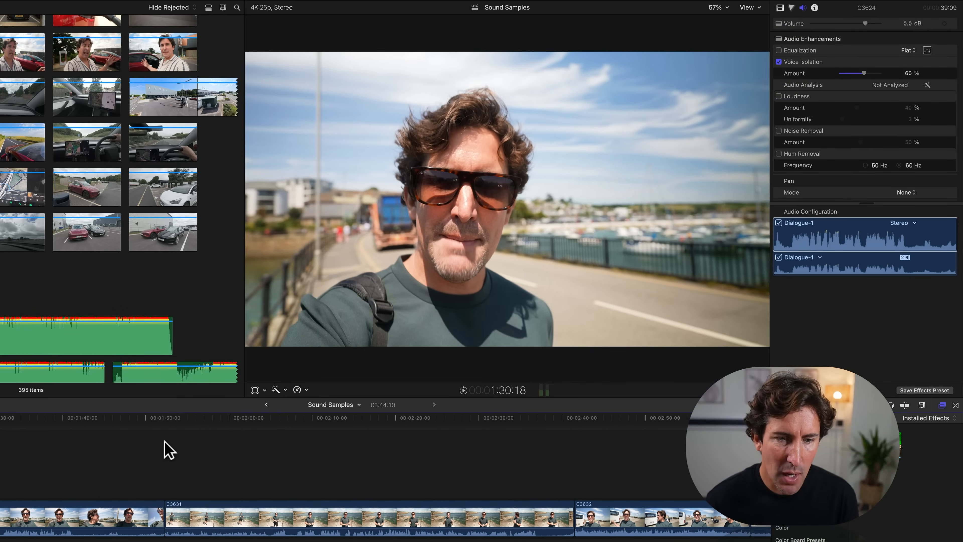
Disable Voice Isolation on clip C3631 and play its beginning to hear the original sound
{"action": "left_click", "coordinate": [179, 414]}
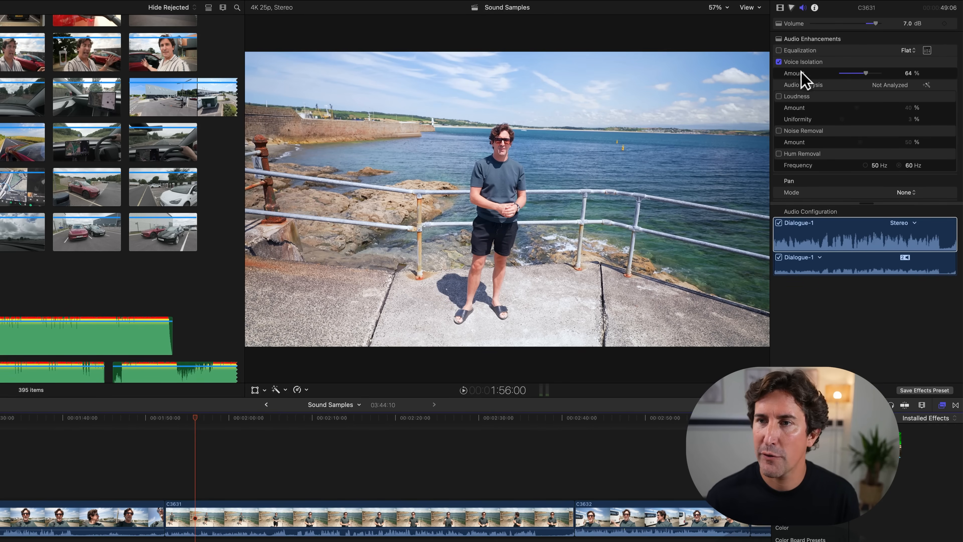
{"action": "left_click", "coordinate": [779, 62]}
{"action": "left_click", "coordinate": [180, 417]}
{"action": "key", "text": "space"}
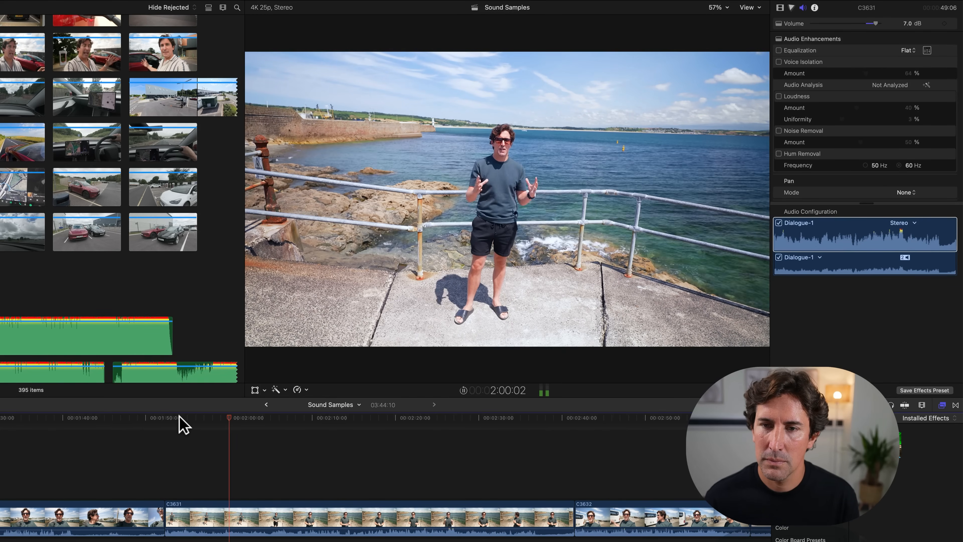
{"action": "key", "text": "space"}
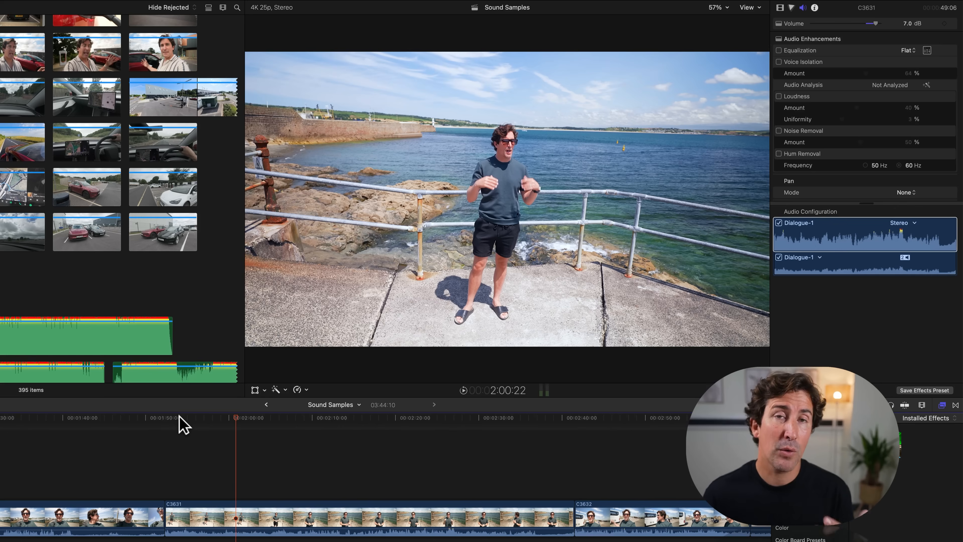
Enable Voice Isolation on clip C3631 at 59% and play its beginning to hear the result
{"action": "scroll", "coordinate": [183, 424], "scroll_direction": "right", "scroll_amount": 1}
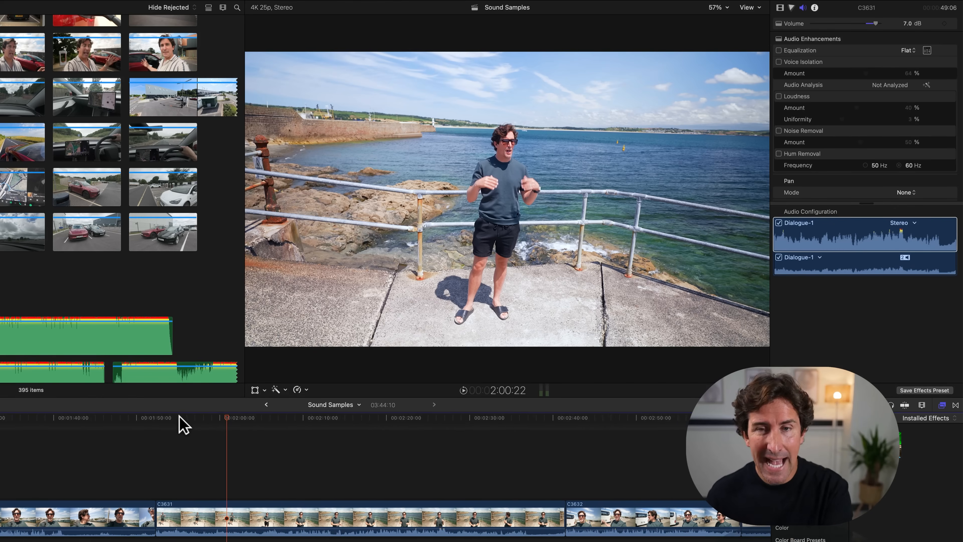
{"action": "scroll", "coordinate": [183, 424], "scroll_direction": "right", "scroll_amount": 1}
{"action": "left_click", "coordinate": [180, 417]}
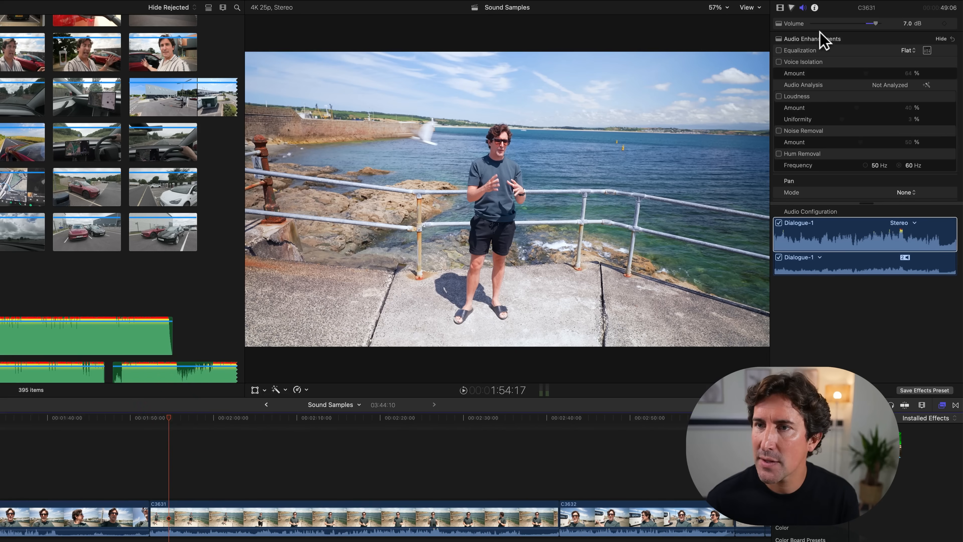
{"action": "left_click", "coordinate": [780, 62]}
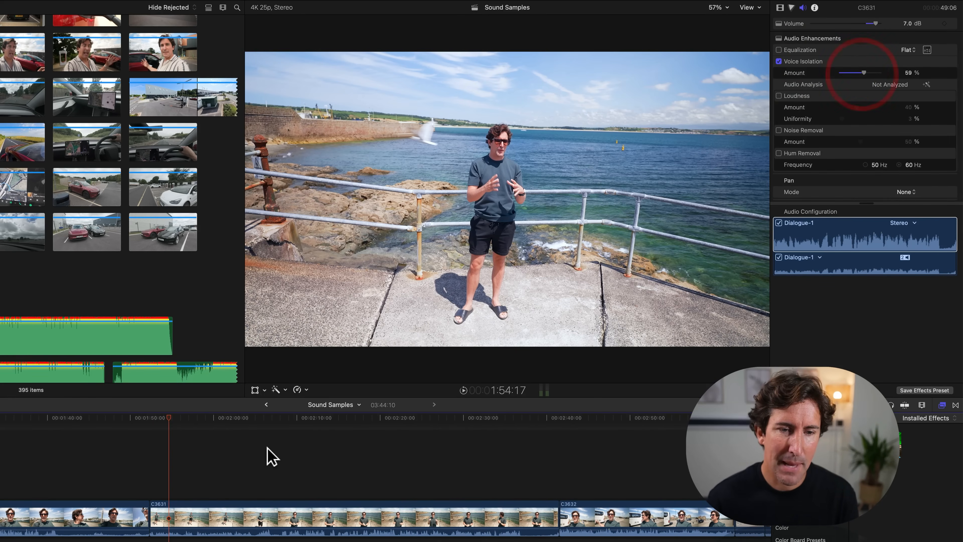
{"action": "key", "text": "space"}
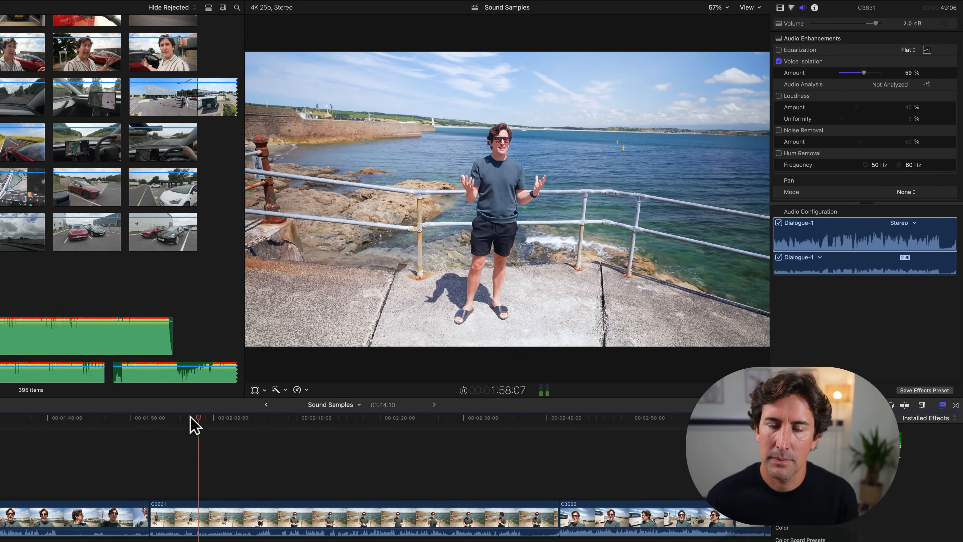
{"action": "key", "text": "space"}
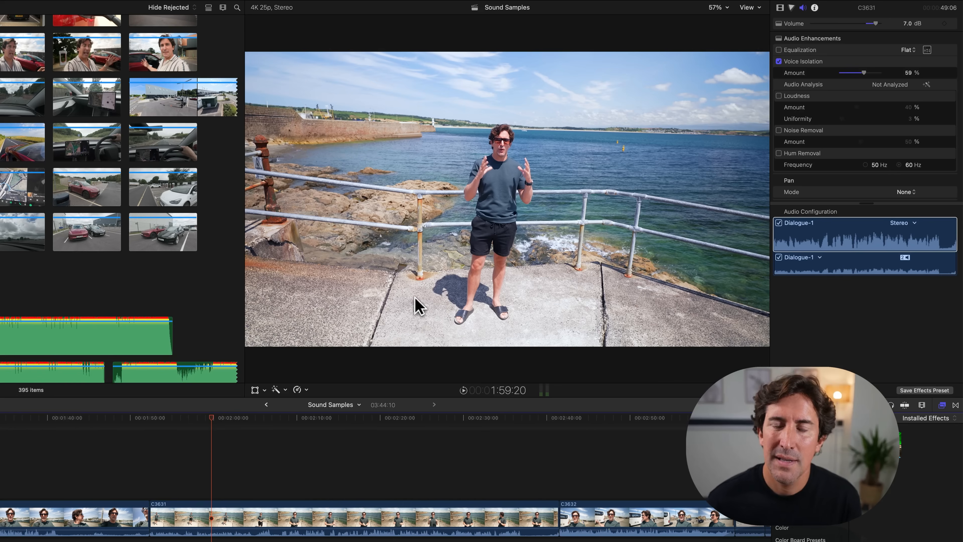
Raise clip C3631's Voice Isolation amount to 100% and play the clip
{"action": "scroll", "coordinate": [802, 74], "scroll_direction": "up", "scroll_amount": 1}
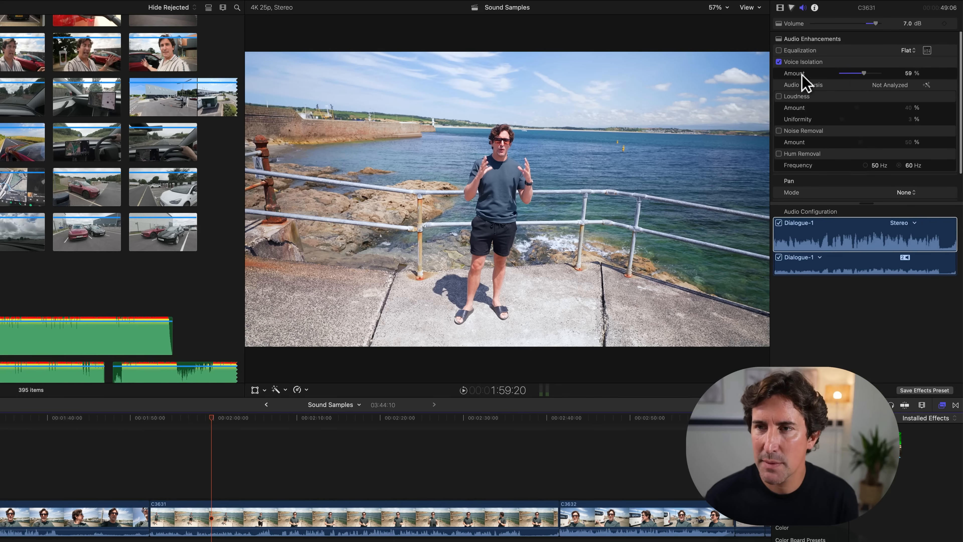
{"action": "key", "text": "space"}
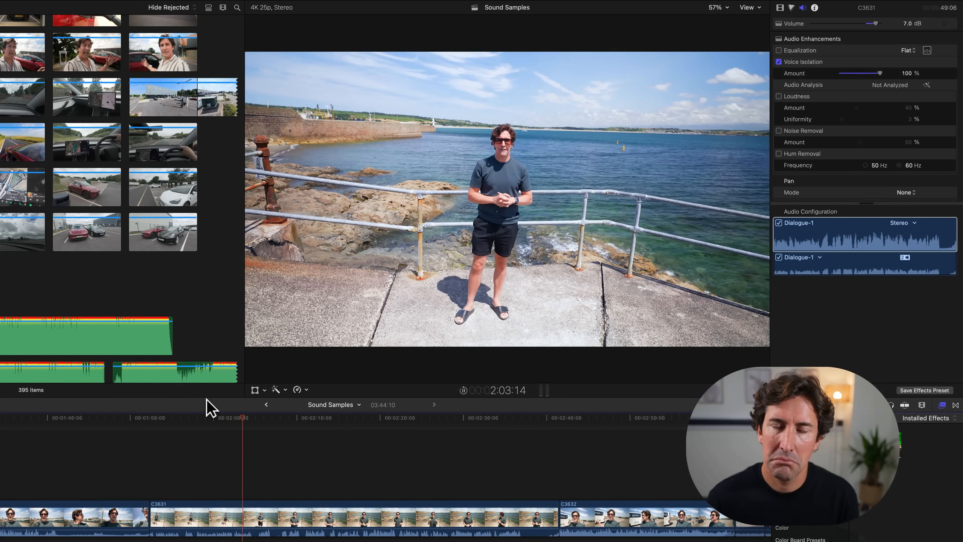
Set clip C3631's Voice Isolation amount to 46% and replay the beginning of the clip
{"action": "key", "text": "space"}
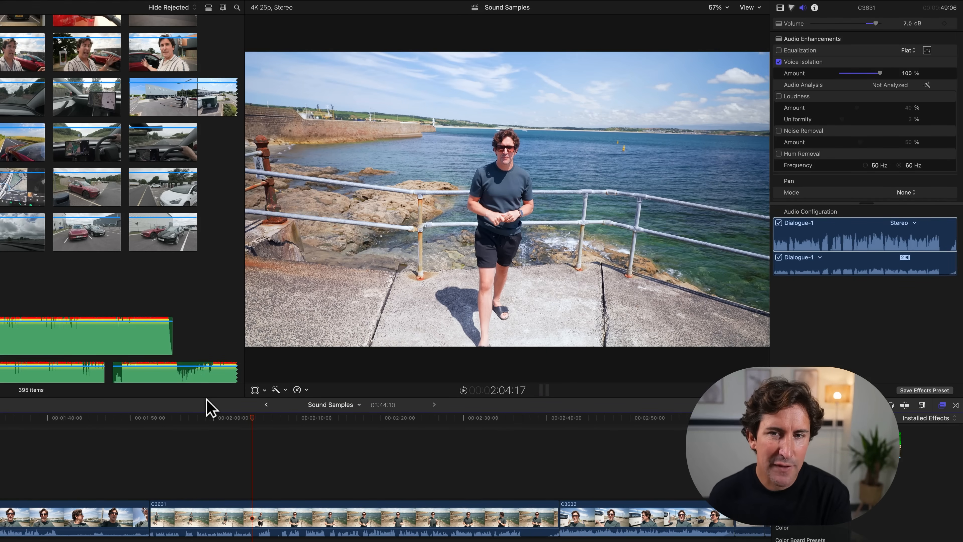
{"action": "left_click", "coordinate": [184, 417]}
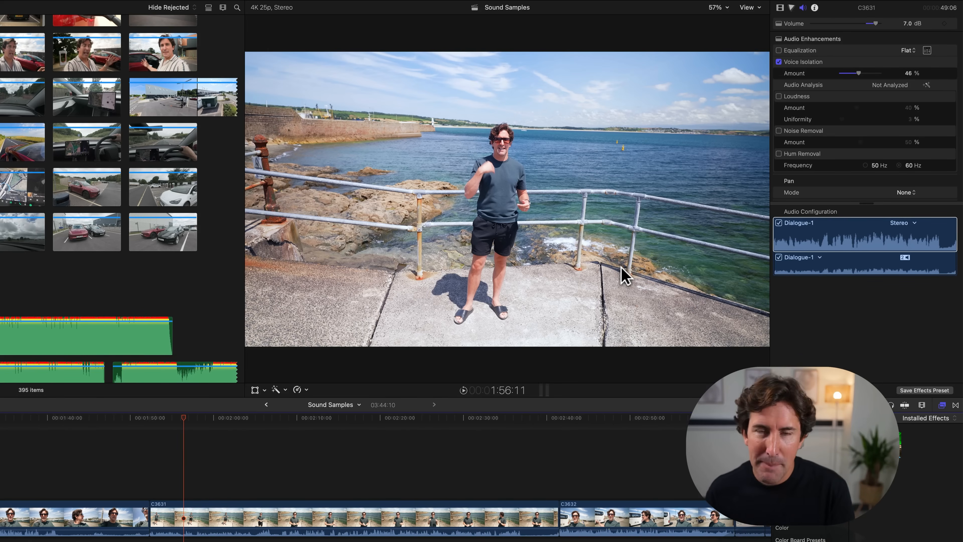
{"action": "left_click", "coordinate": [179, 417]}
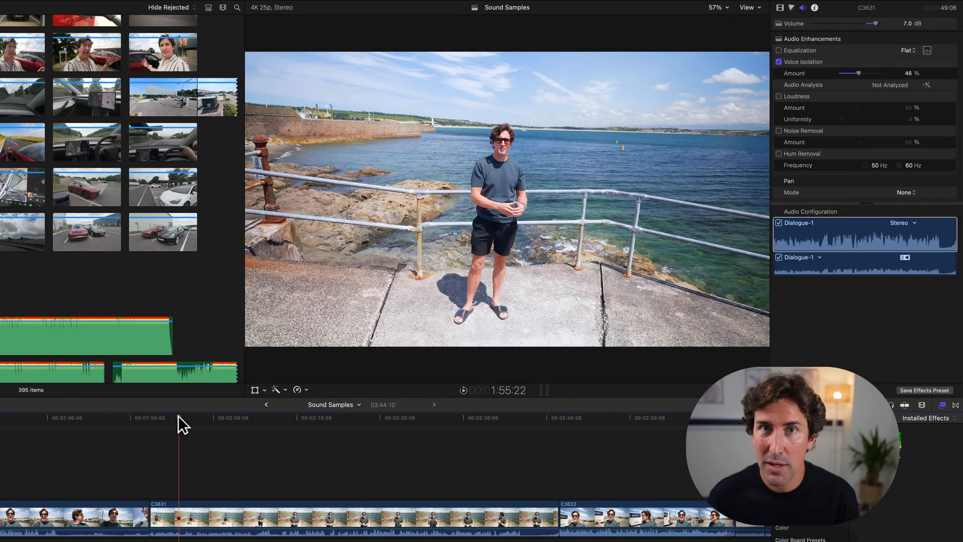
{"action": "key", "text": "space"}
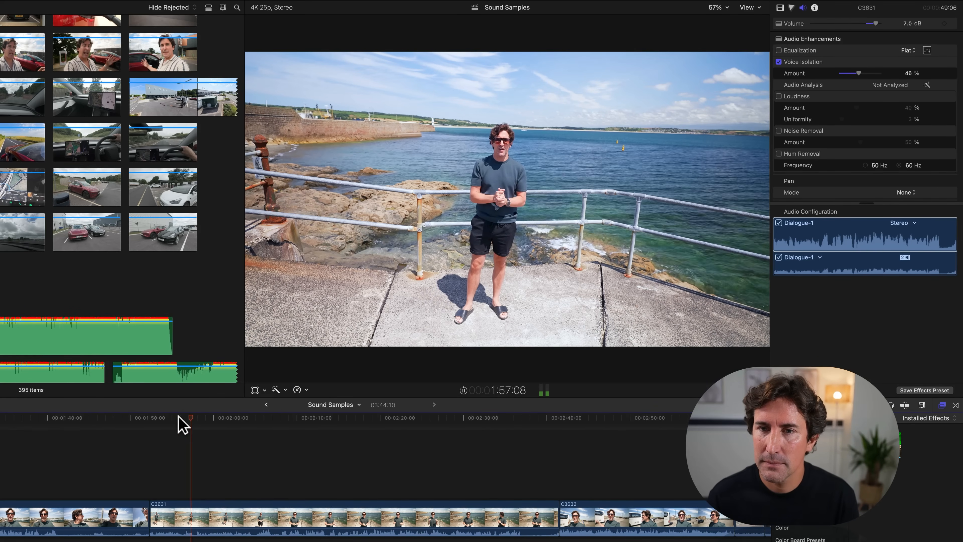
{"action": "key", "text": "space"}
Select clip C3632 and play its beginning with Voice Isolation off to hear the original sound
{"action": "scroll", "coordinate": [372, 462], "scroll_direction": "right", "scroll_amount": 3}
{"action": "scroll", "coordinate": [372, 463], "scroll_direction": "right", "scroll_amount": 3}
{"action": "left_click", "coordinate": [431, 417]}
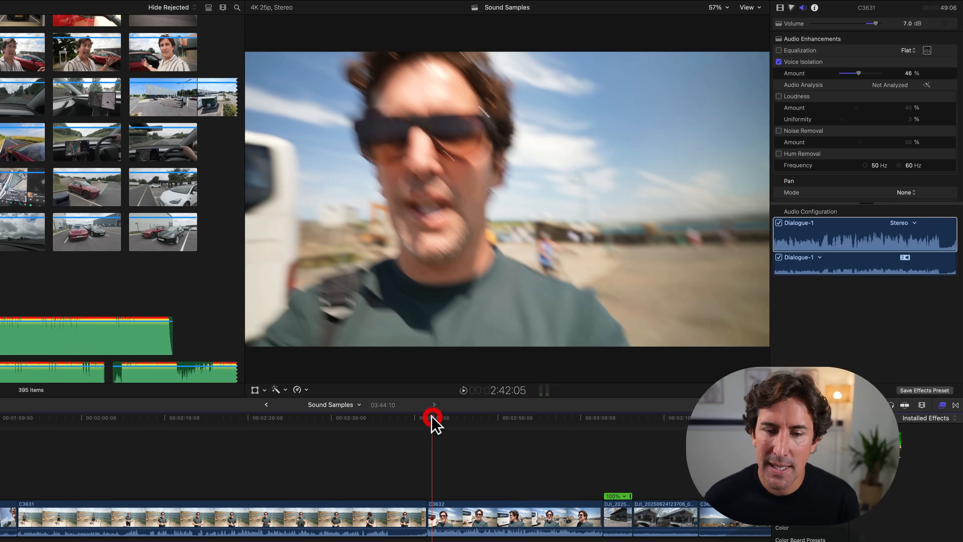
{"action": "left_click", "coordinate": [439, 417]}
{"action": "left_click", "coordinate": [445, 509]}
{"action": "scroll", "coordinate": [448, 463], "scroll_direction": "right", "scroll_amount": 2}
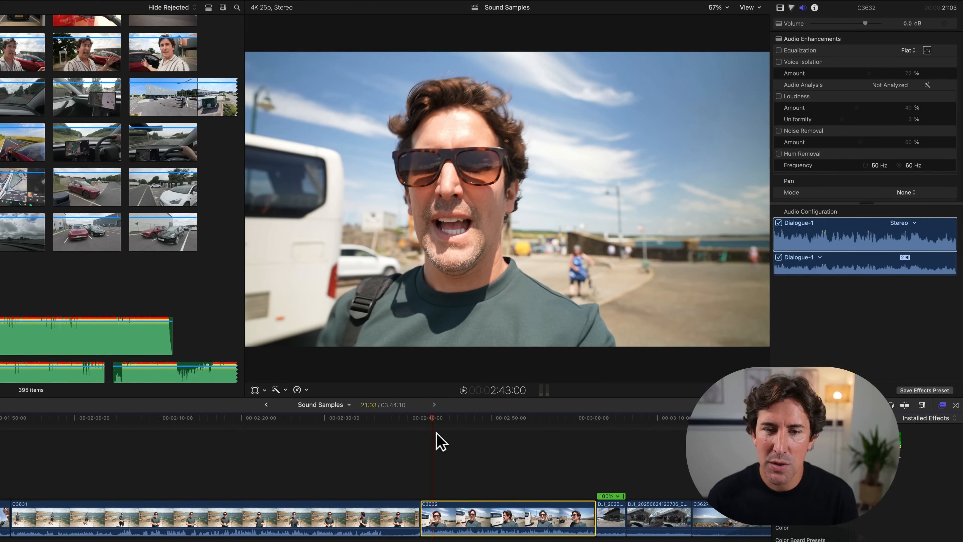
{"action": "key", "text": "space"}
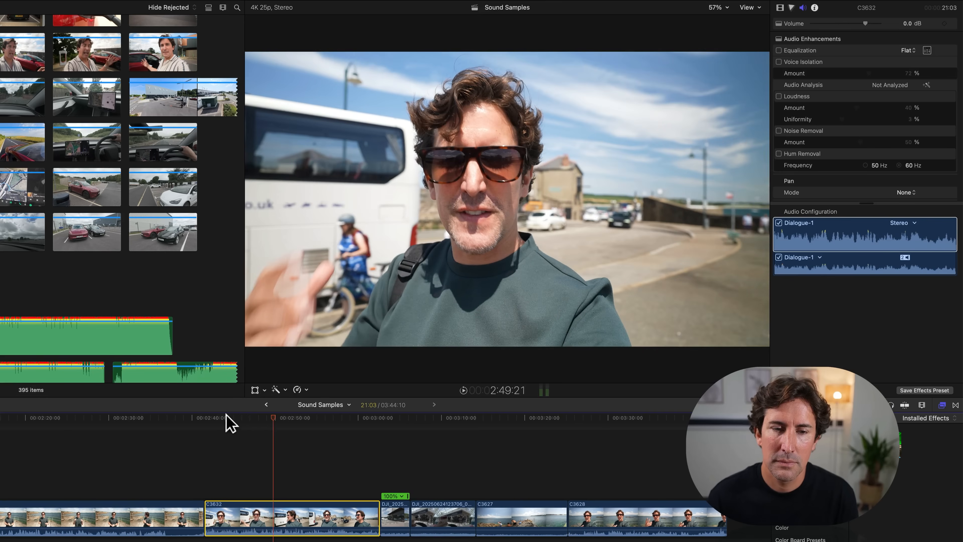
Enable Voice Isolation on clip C3632 at 70% and replay its beginning, toggling the effect to compare the sound
{"action": "left_click", "coordinate": [226, 417]}
{"action": "left_click", "coordinate": [779, 62]}
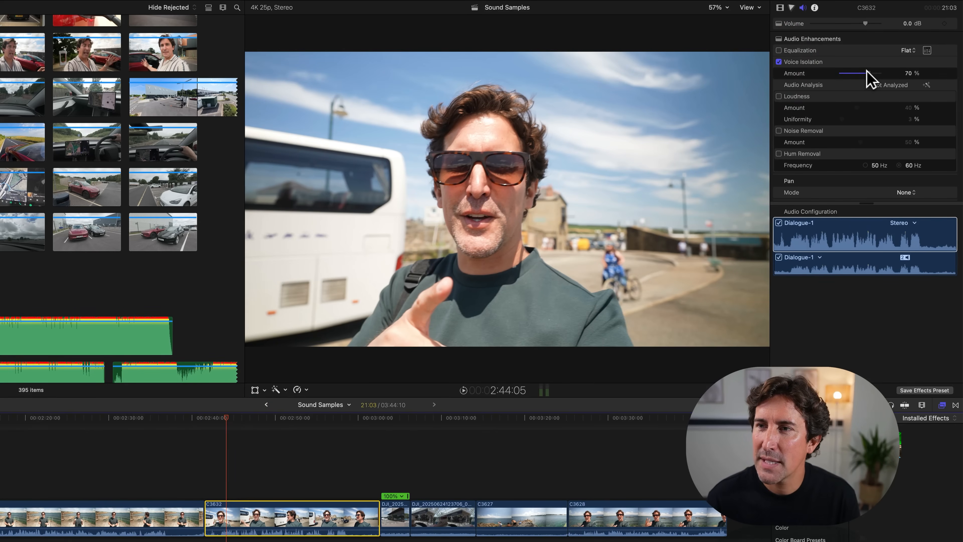
{"action": "left_click", "coordinate": [223, 419]}
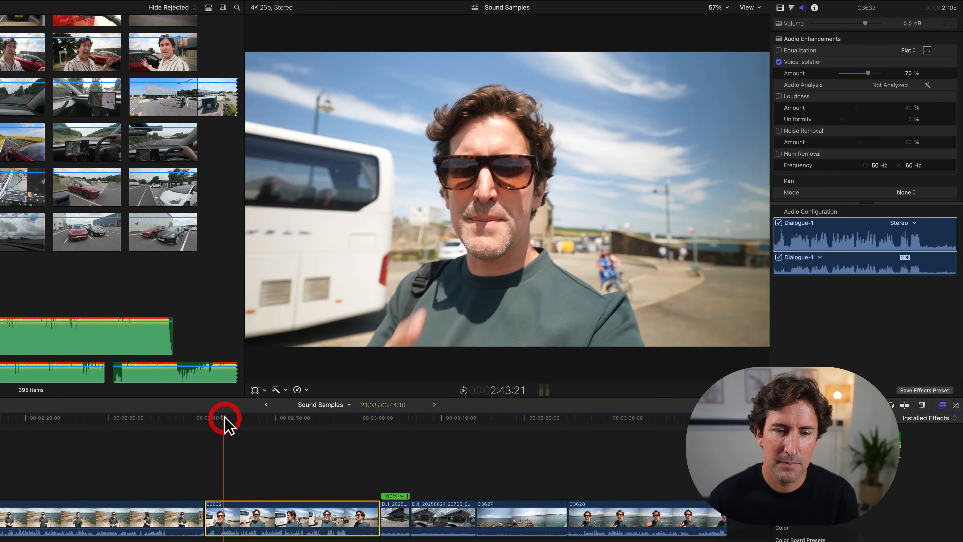
{"action": "key", "text": "space"}
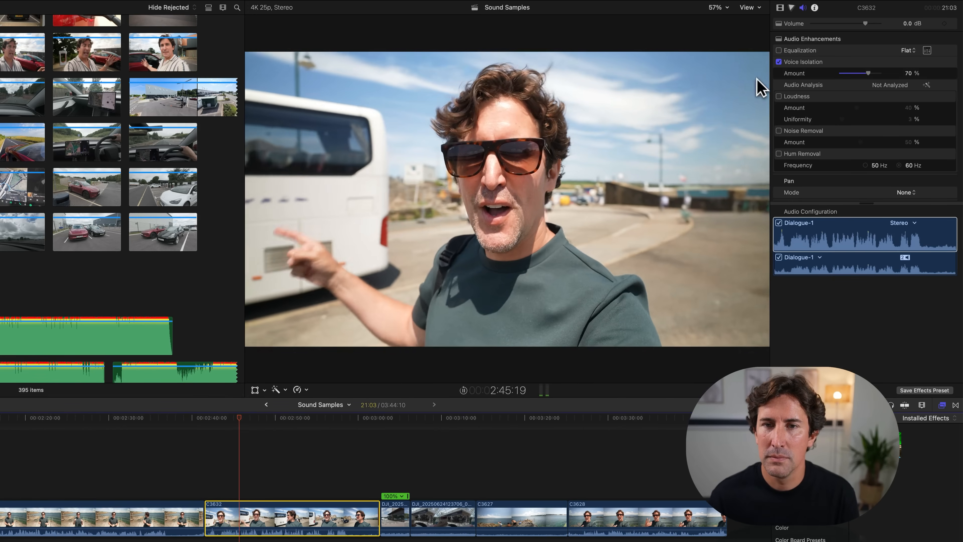
{"action": "left_click", "coordinate": [779, 62]}
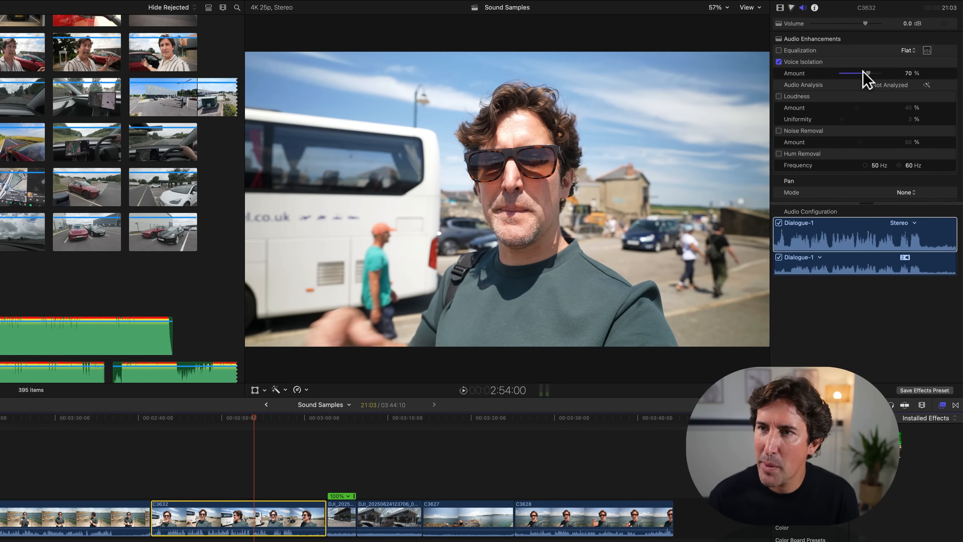
Lower clip C3632's Voice Isolation amount to 29% and switch the effect off and on during playback to compare
{"action": "left_click_drag", "start_coordinate": [855, 71], "coordinate": [857, 72]}
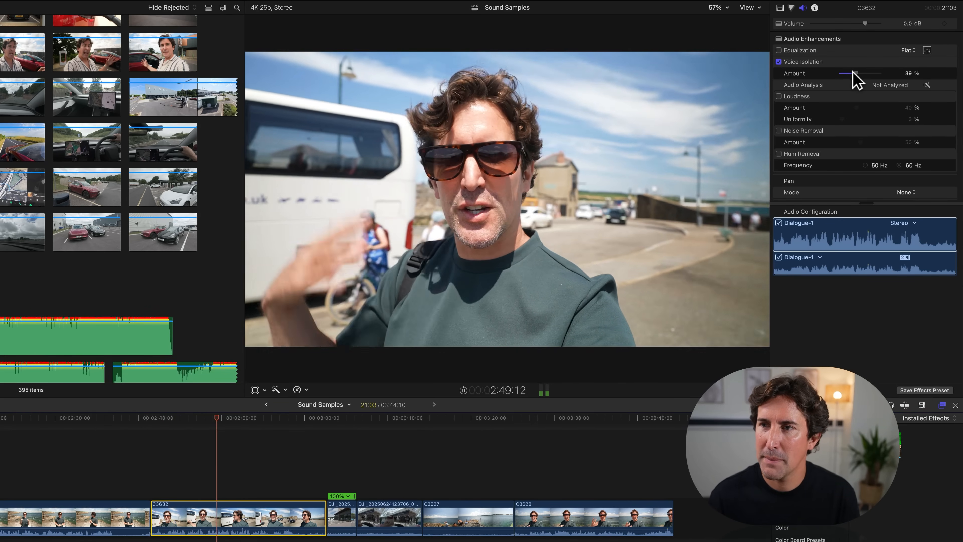
{"action": "left_click_drag", "start_coordinate": [854, 73], "coordinate": [849, 72]}
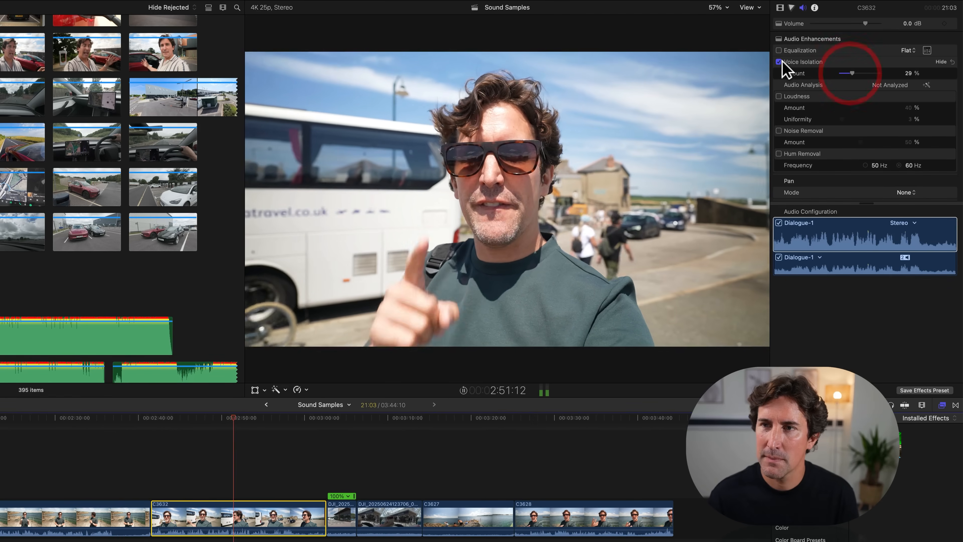
{"action": "left_click", "coordinate": [778, 61]}
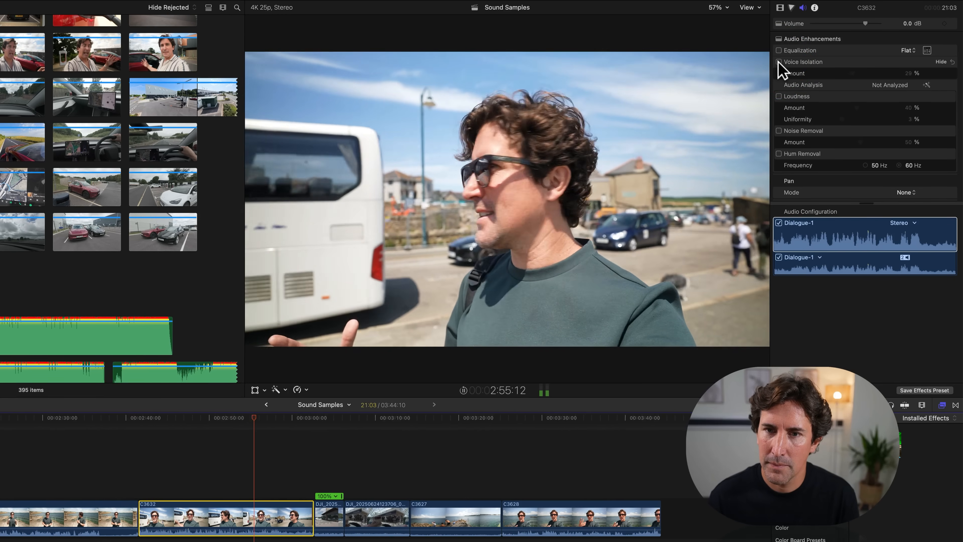
{"action": "left_click", "coordinate": [778, 62]}
{"action": "key", "text": "space"}
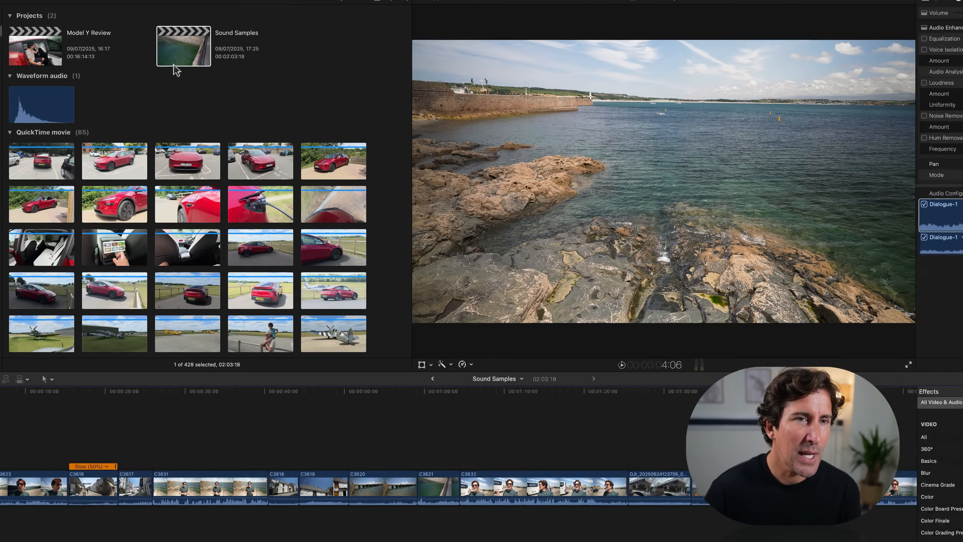
Set up a duplicate of the Sound Samples project named Sound Samples 2, in Vertical format with Smart Conform enabled
{"action": "right_click", "coordinate": [174, 59]}
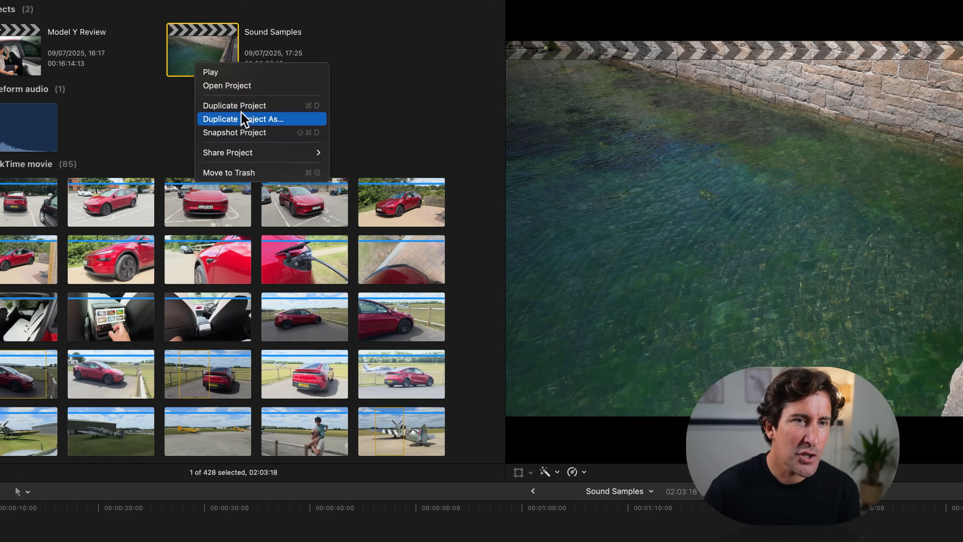
{"action": "left_click", "coordinate": [270, 121]}
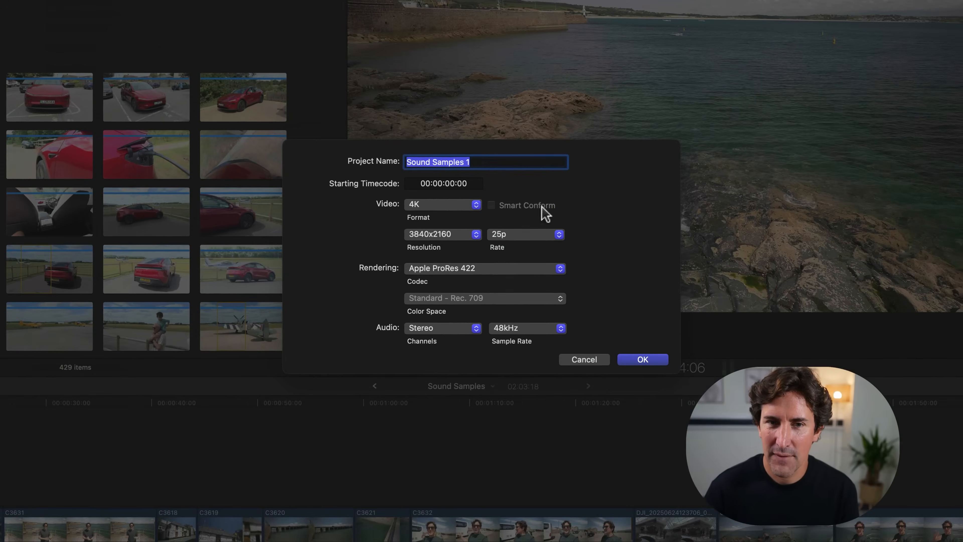
{"action": "left_click", "coordinate": [456, 208]}
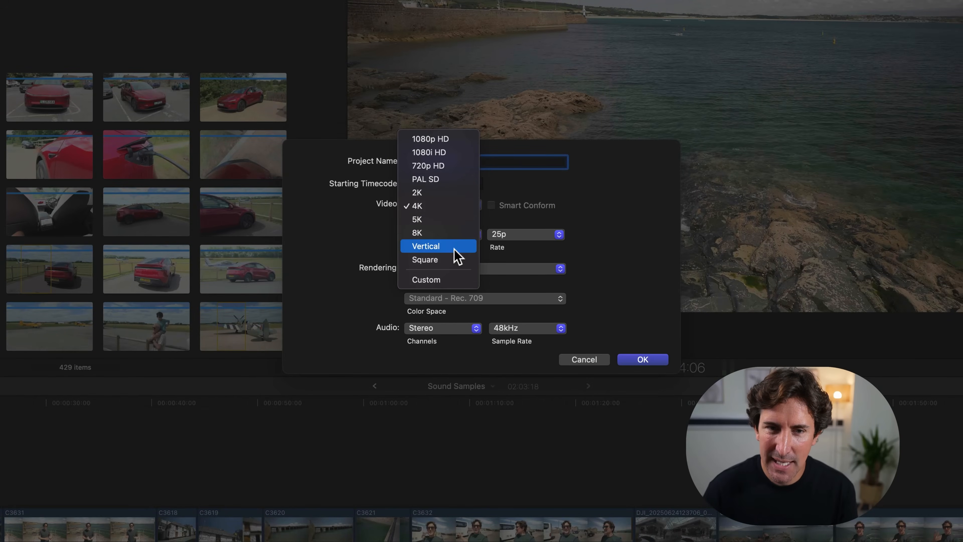
{"action": "left_click", "coordinate": [443, 251]}
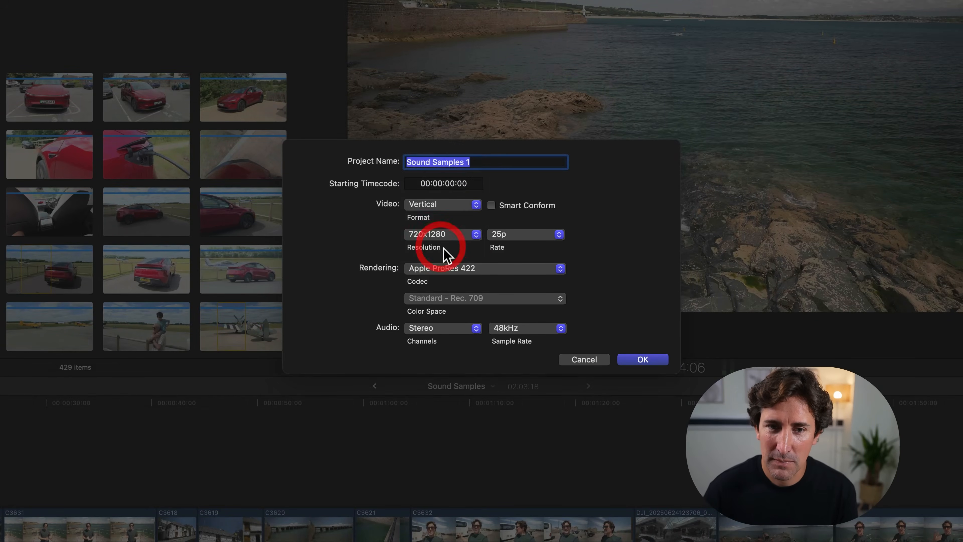
{"action": "left_click", "coordinate": [459, 162]}
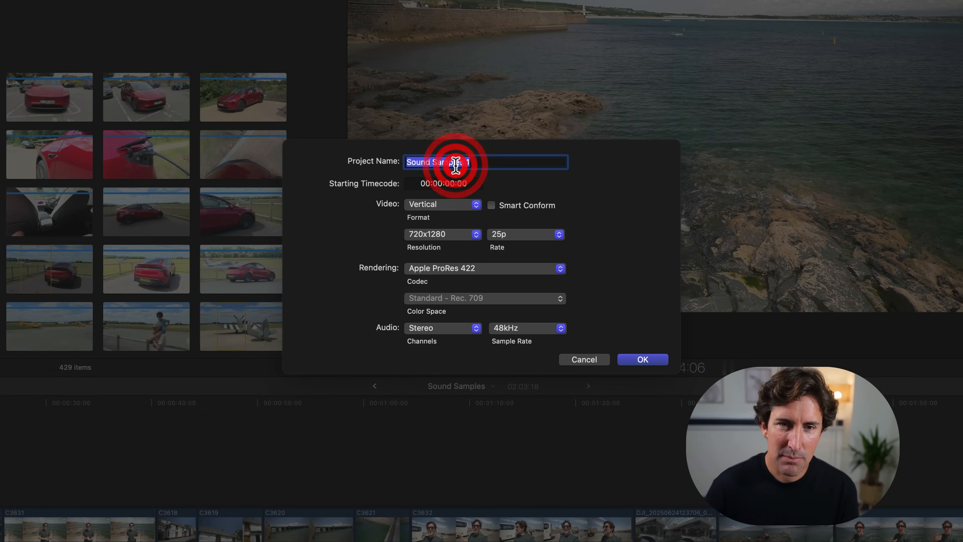
{"action": "left_click", "coordinate": [485, 164]}
{"action": "key", "text": "BackSpace"}
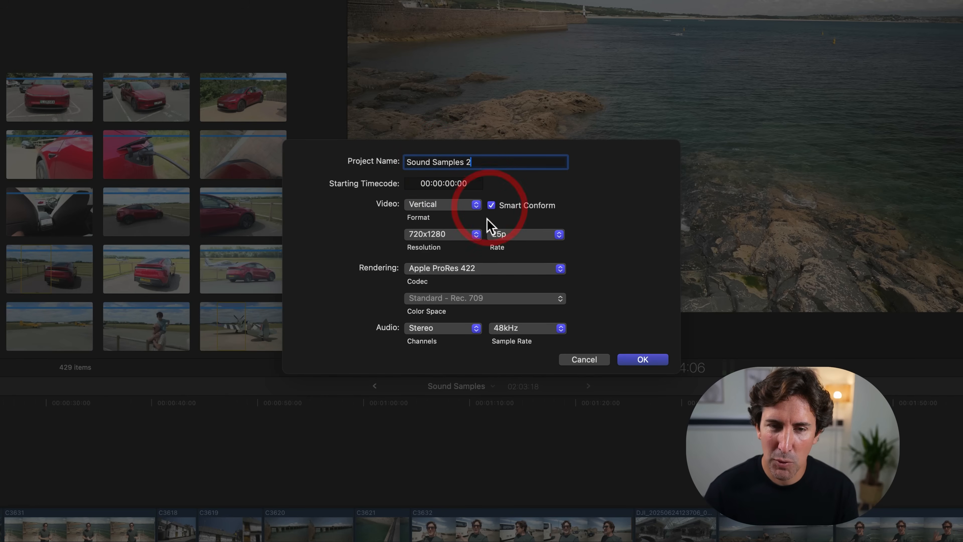
Set the duplicate project's resolution to 1080x1920 and create it
{"action": "left_click", "coordinate": [468, 234]}
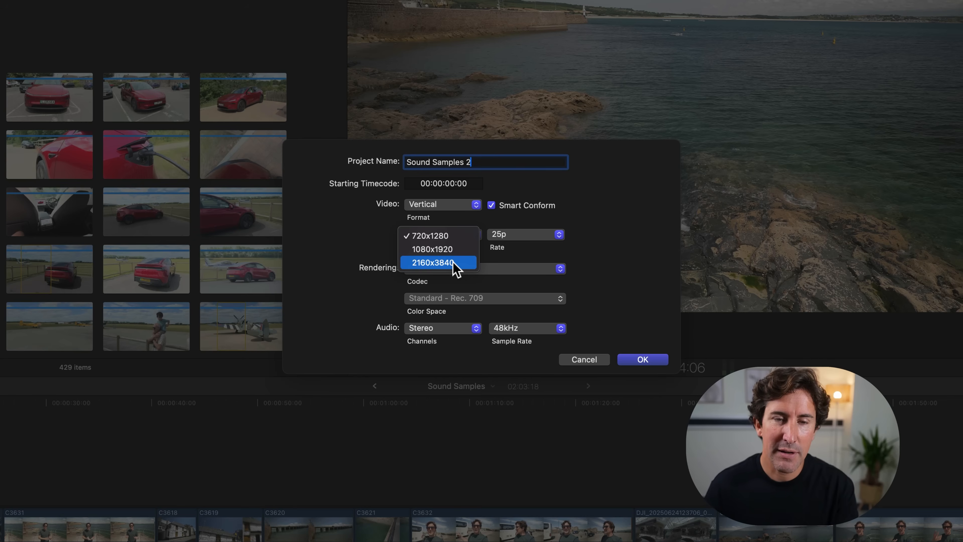
{"action": "left_click", "coordinate": [447, 248]}
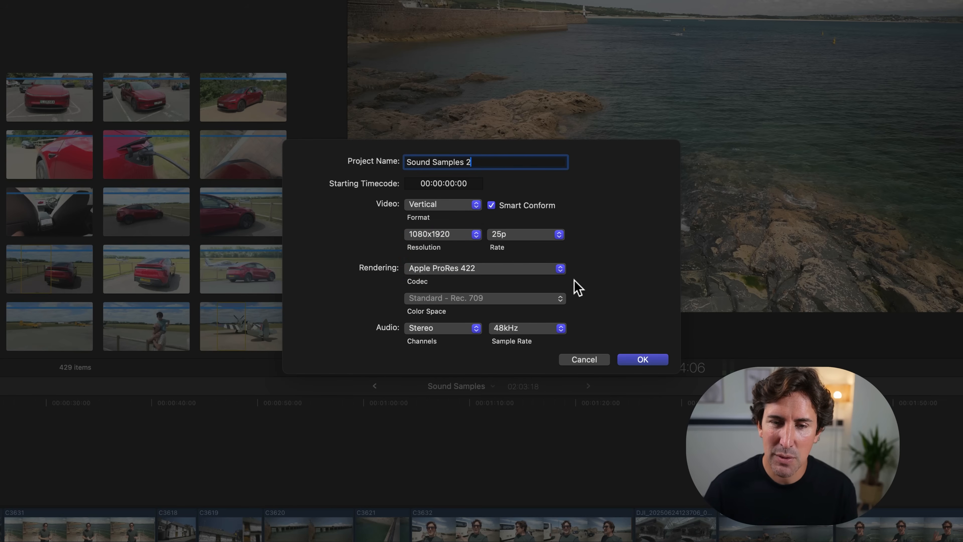
{"action": "left_click", "coordinate": [643, 359]}
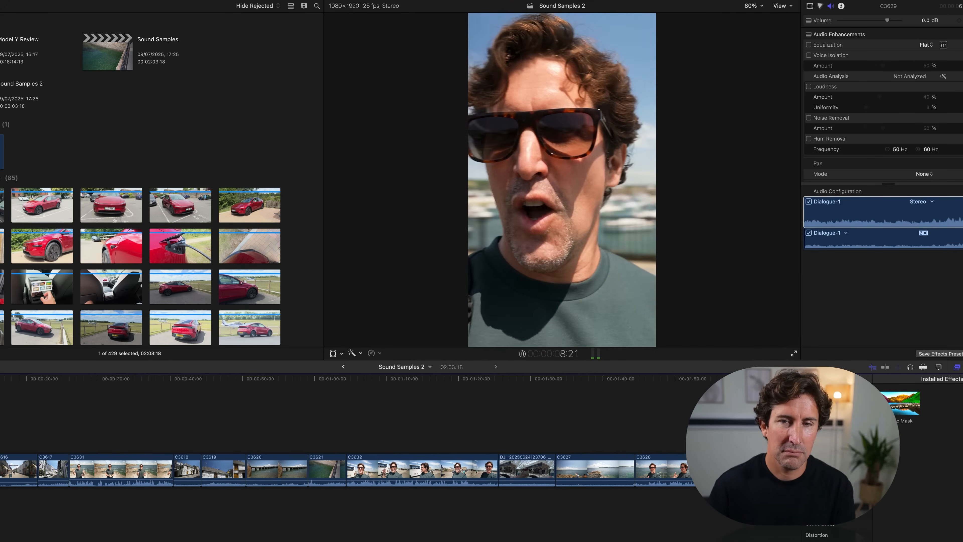
Play and scrub through the Sound Samples 2 timeline to examine how the clips are reframed for vertical video
{"action": "key", "text": "space"}
{"action": "left_click", "coordinate": [8, 379]}
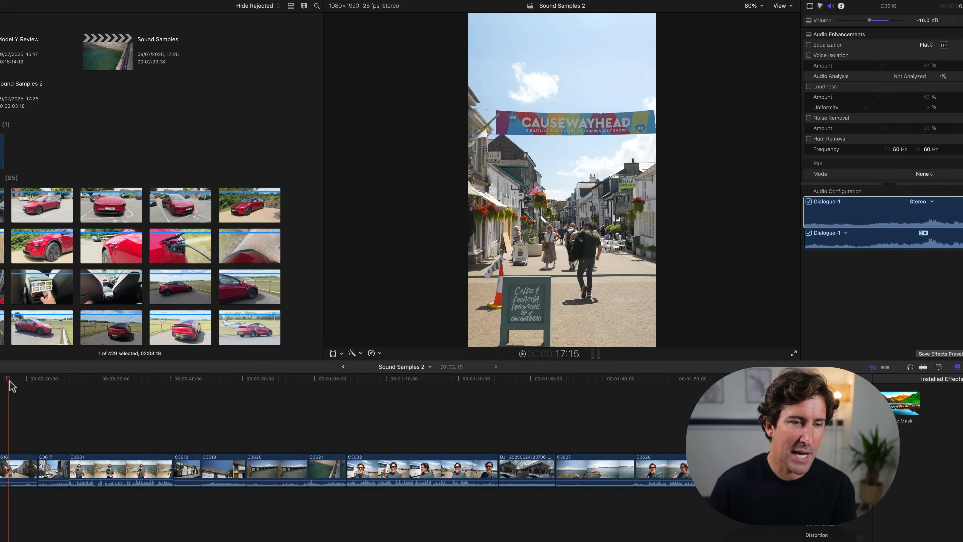
{"action": "left_click", "coordinate": [48, 383]}
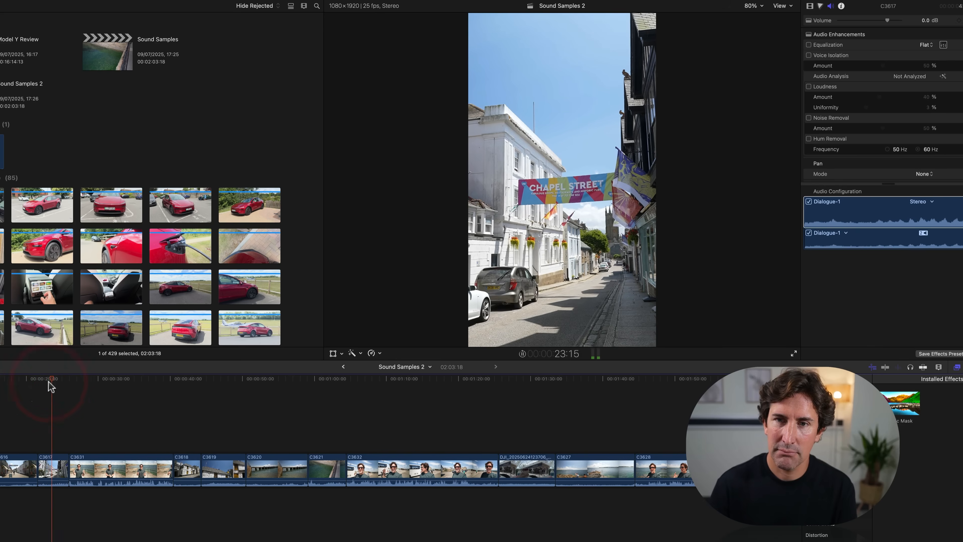
{"action": "left_click", "coordinate": [91, 379]}
{"action": "left_click_drag", "start_coordinate": [92, 379], "coordinate": [118, 379]}
{"action": "left_click", "coordinate": [120, 378]}
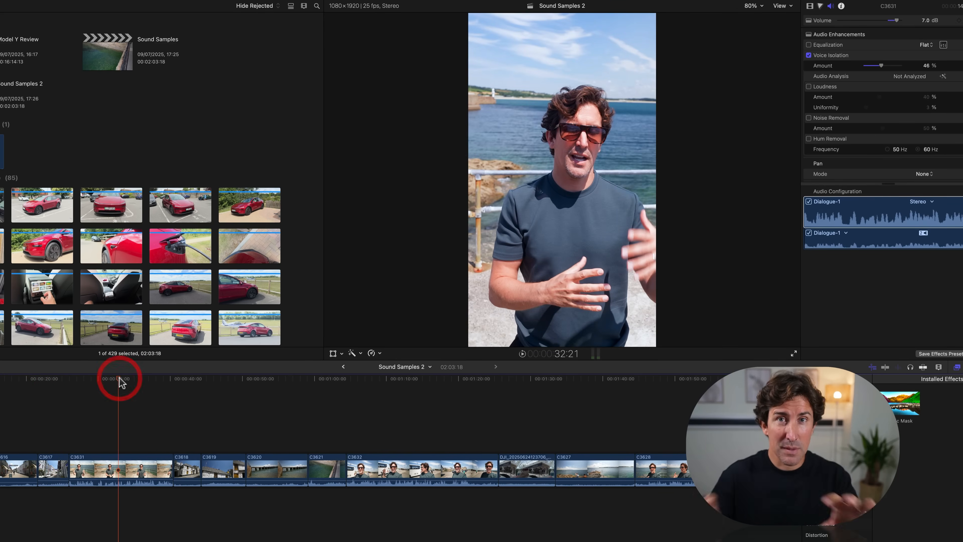
{"action": "left_click_drag", "start_coordinate": [117, 378], "coordinate": [539, 452]}
Use Transform on the DJI coffee cup clip to shrink it to about 30%, then enlarge and shift it within the vertical frame
{"action": "left_click", "coordinate": [531, 463]}
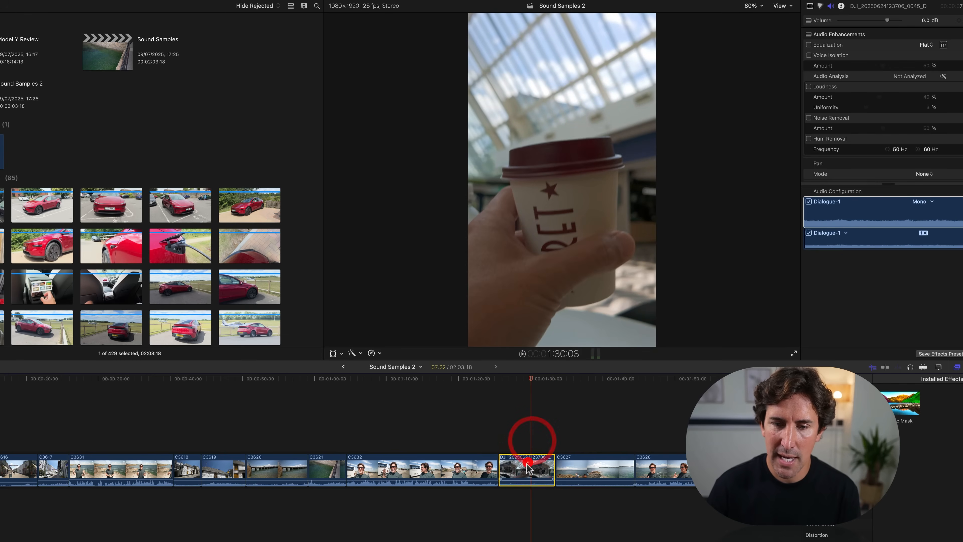
{"action": "left_click", "coordinate": [333, 354]}
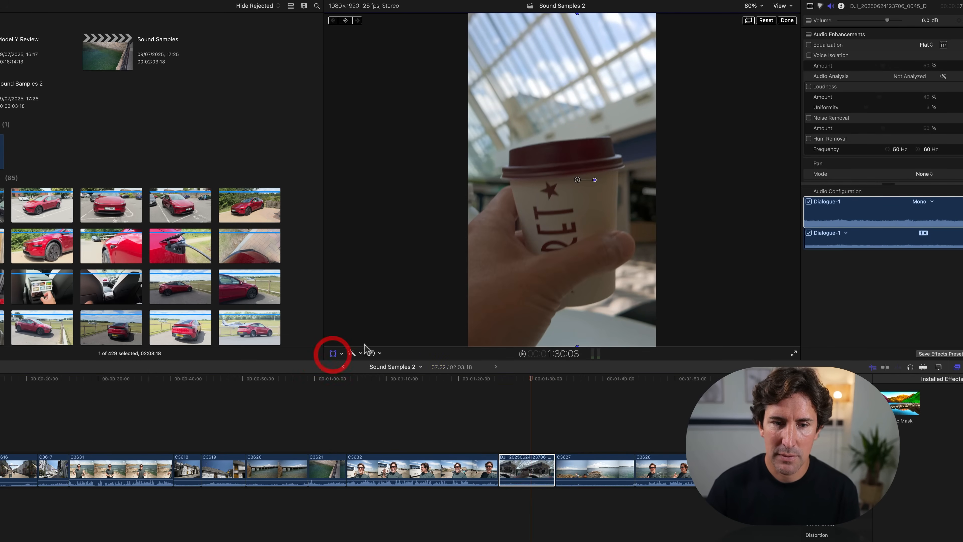
{"action": "left_click_drag", "start_coordinate": [368, 66], "coordinate": [469, 102]}
{"action": "left_click_drag", "start_coordinate": [383, 50], "coordinate": [644, 168]}
{"action": "left_click_drag", "start_coordinate": [679, 216], "coordinate": [629, 204]}
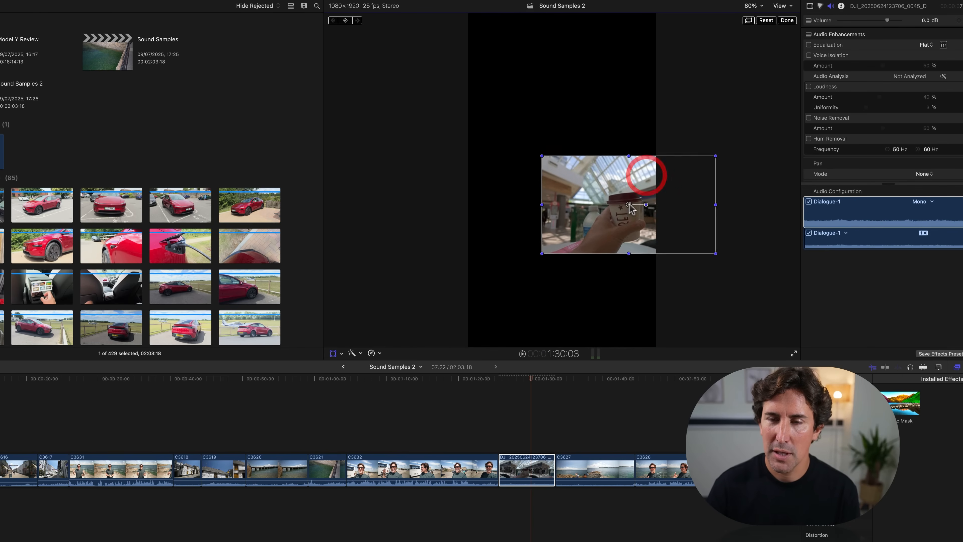
{"action": "left_click_drag", "start_coordinate": [651, 130], "coordinate": [652, 128]}
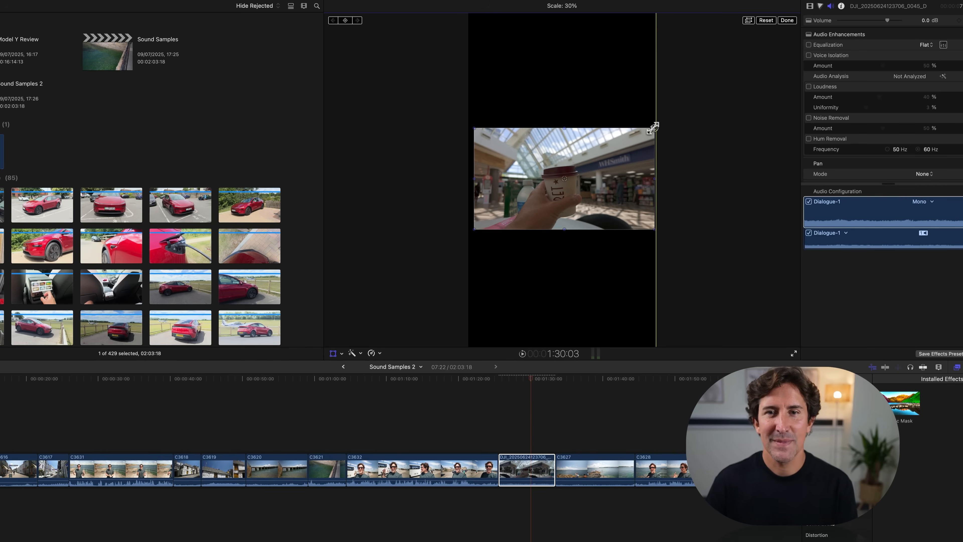
{"action": "left_click_drag", "start_coordinate": [653, 128], "coordinate": [733, 93]}
{"action": "left_click_drag", "start_coordinate": [660, 179], "coordinate": [570, 175]}
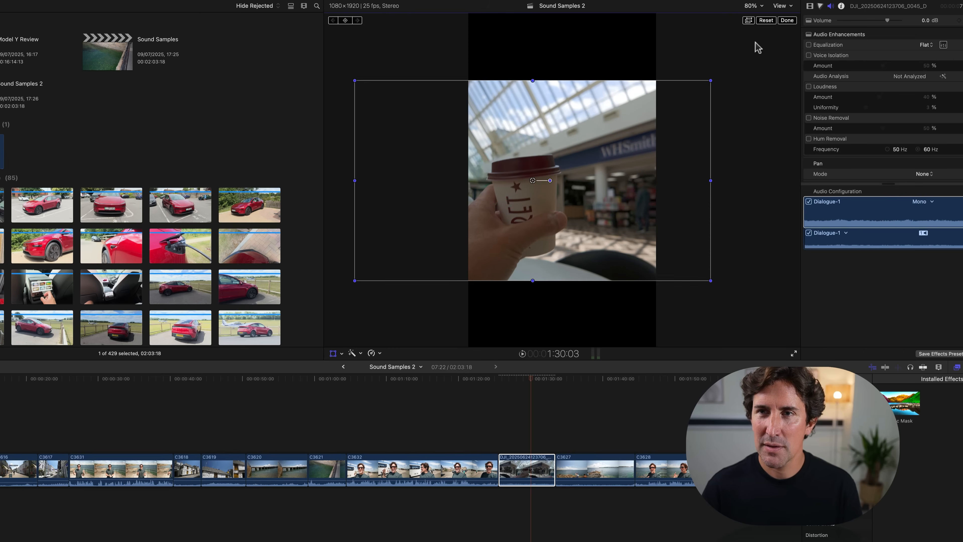
Reset the coffee cup clip's transform and scrub back to the beginning of the vertical project
{"action": "left_click", "coordinate": [765, 20]}
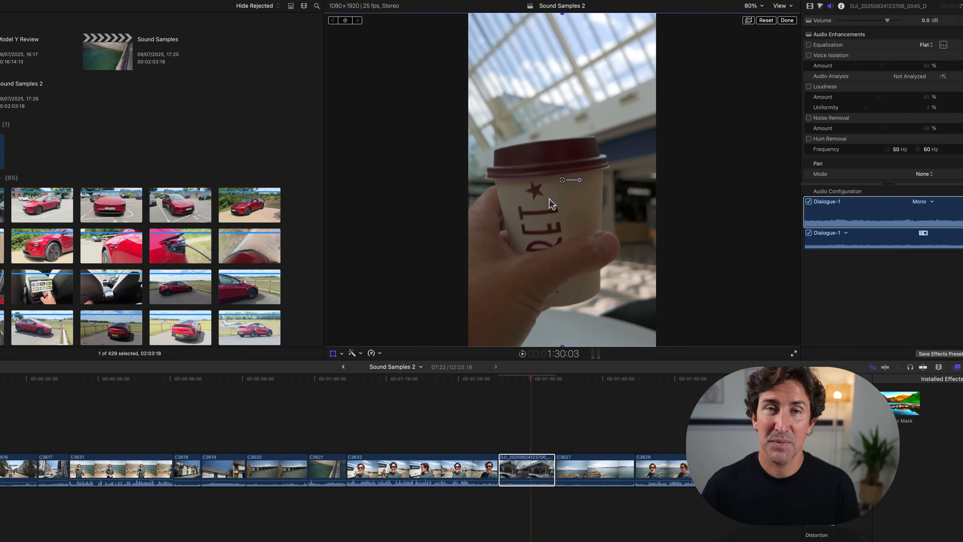
{"action": "left_click_drag", "start_coordinate": [431, 381], "coordinate": [0, 383]}
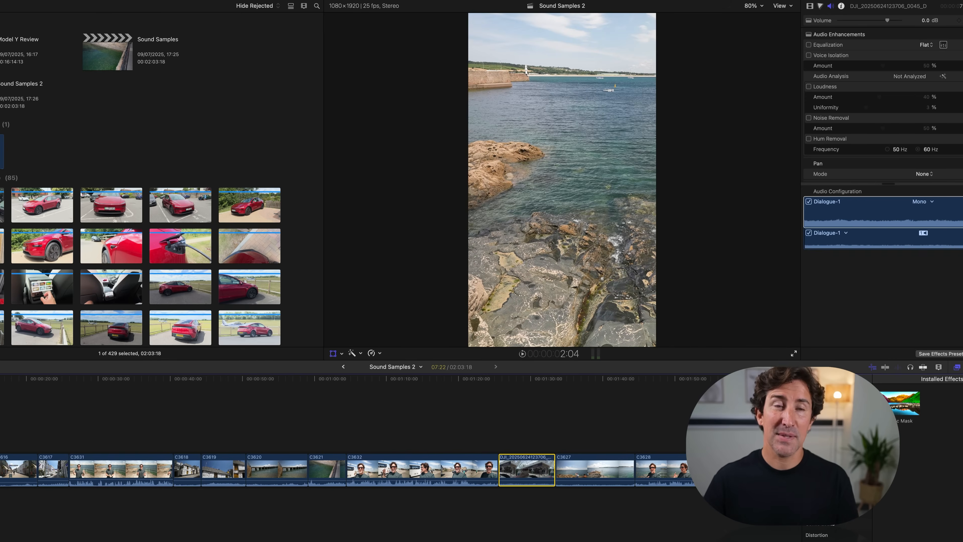